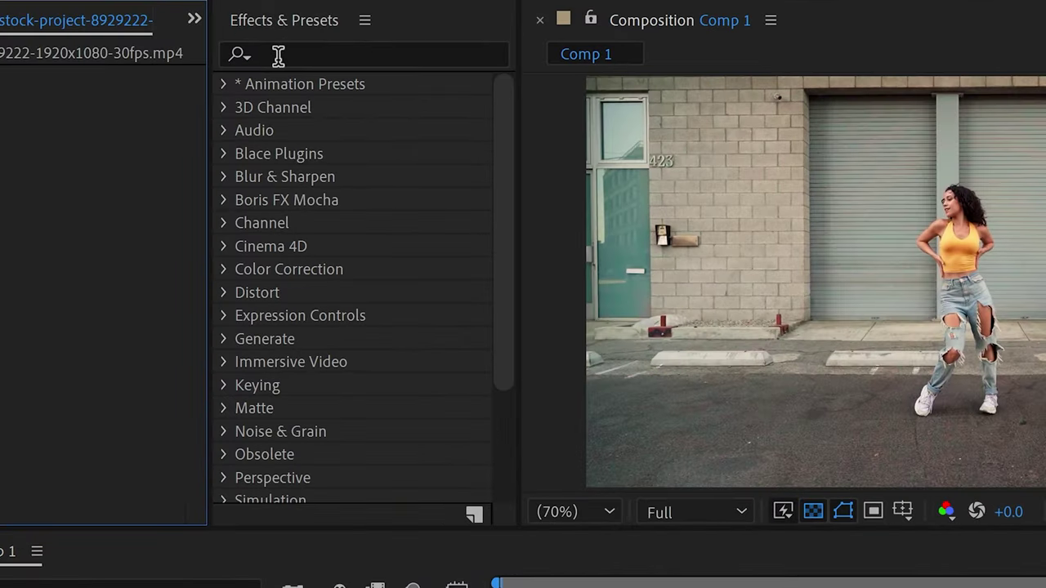
Filter Effects & Presets by 'mask' to find Blace Plugins > Mask Prompter.
{"action": "left_click", "coordinate": [281, 54]}
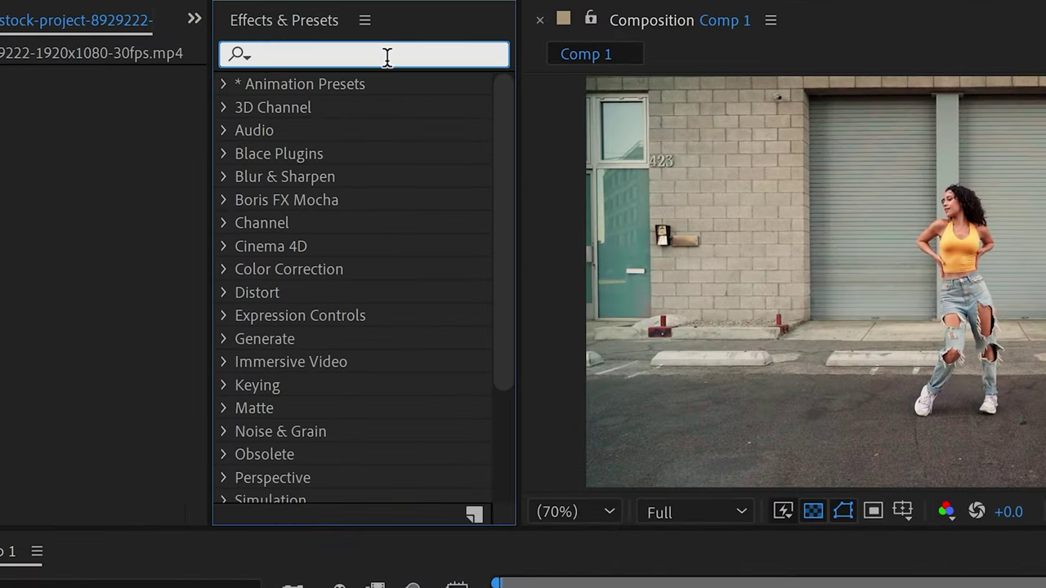
{"action": "type", "text": "mask"}
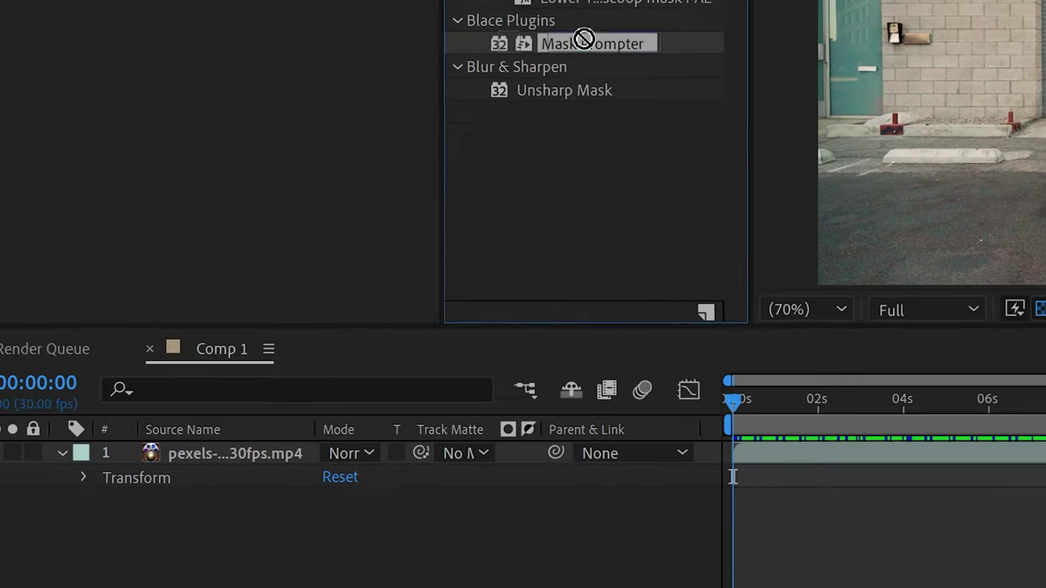
Apply Mask Prompter, draw a rectangle mask around the woman, and set Boxes Path to Mask 1.
{"action": "left_click_drag", "start_coordinate": [361, 246], "coordinate": [340, 420]}
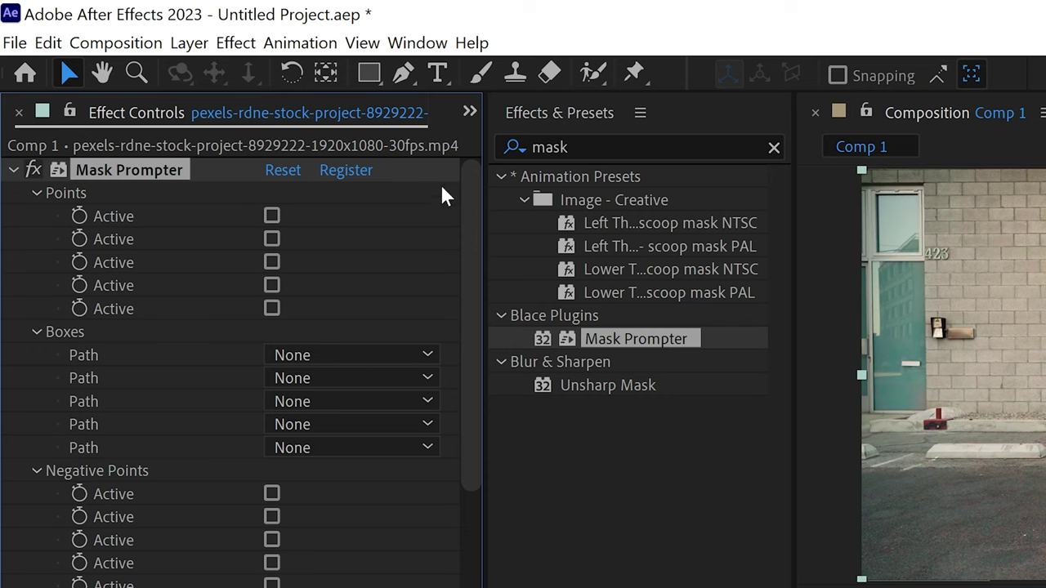
{"action": "left_click", "coordinate": [369, 74]}
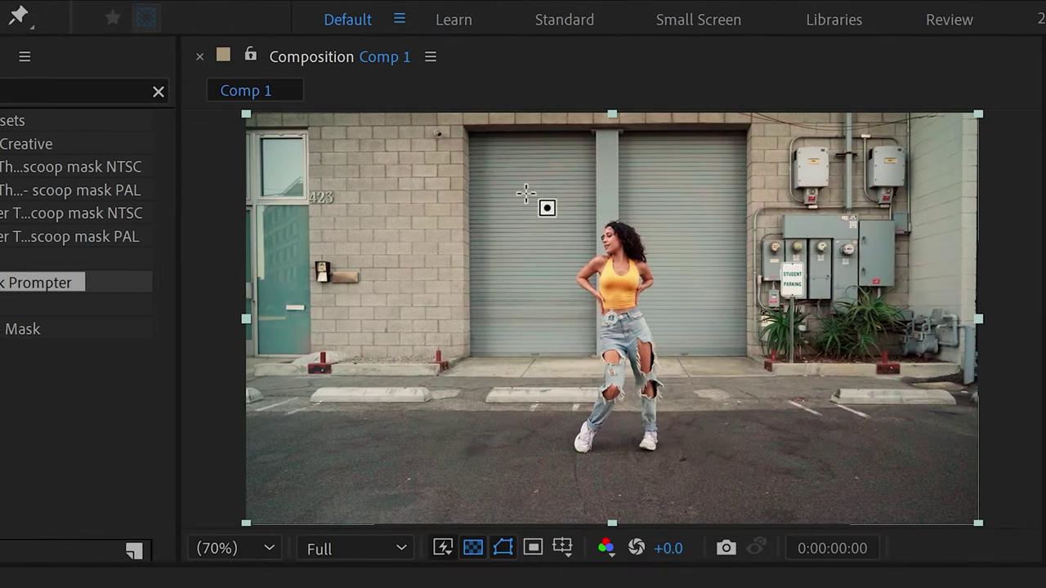
{"action": "left_click_drag", "start_coordinate": [537, 187], "coordinate": [704, 481]}
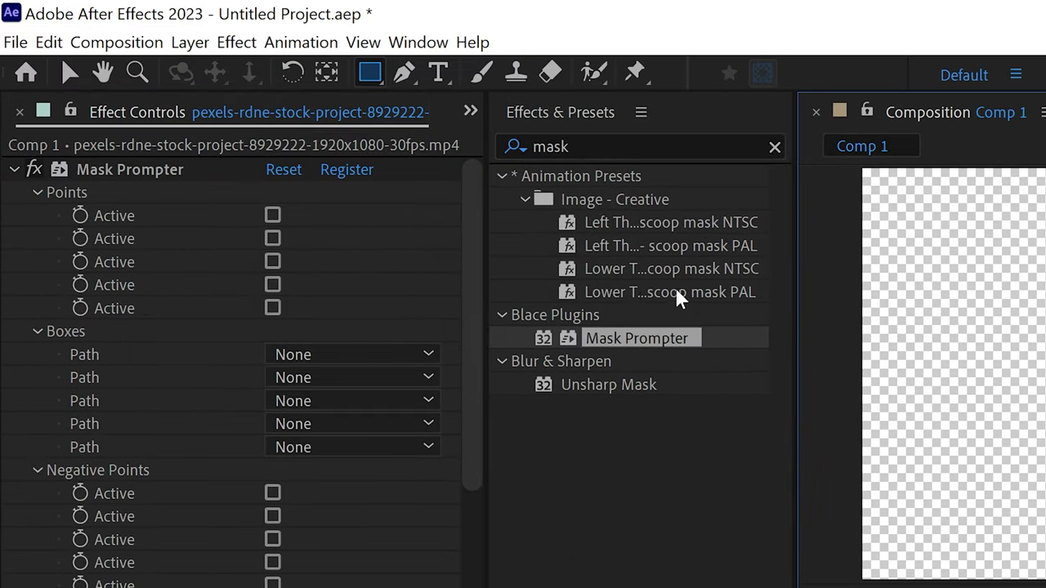
{"action": "left_click", "coordinate": [388, 356]}
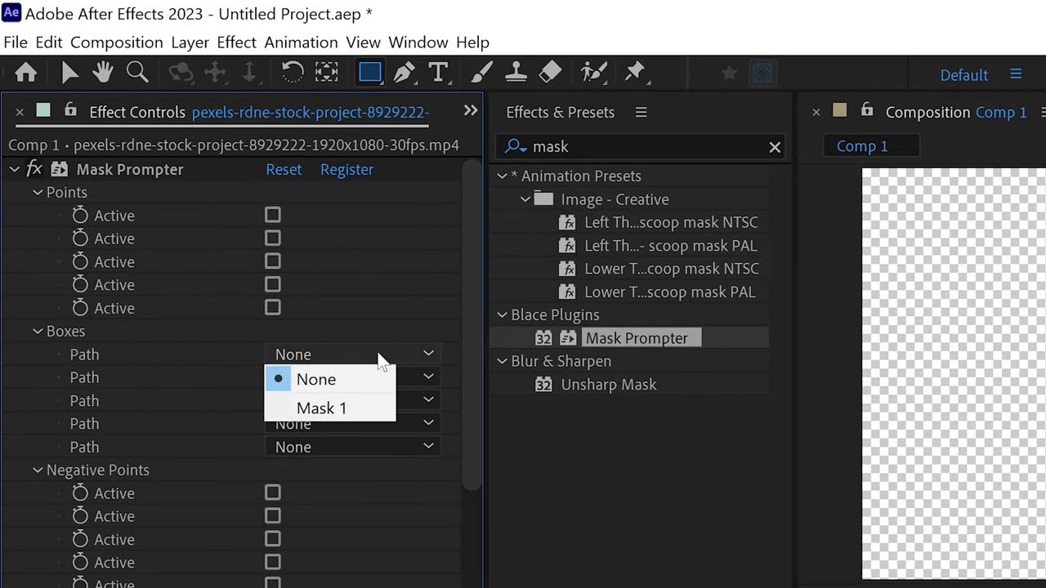
{"action": "left_click", "coordinate": [340, 409]}
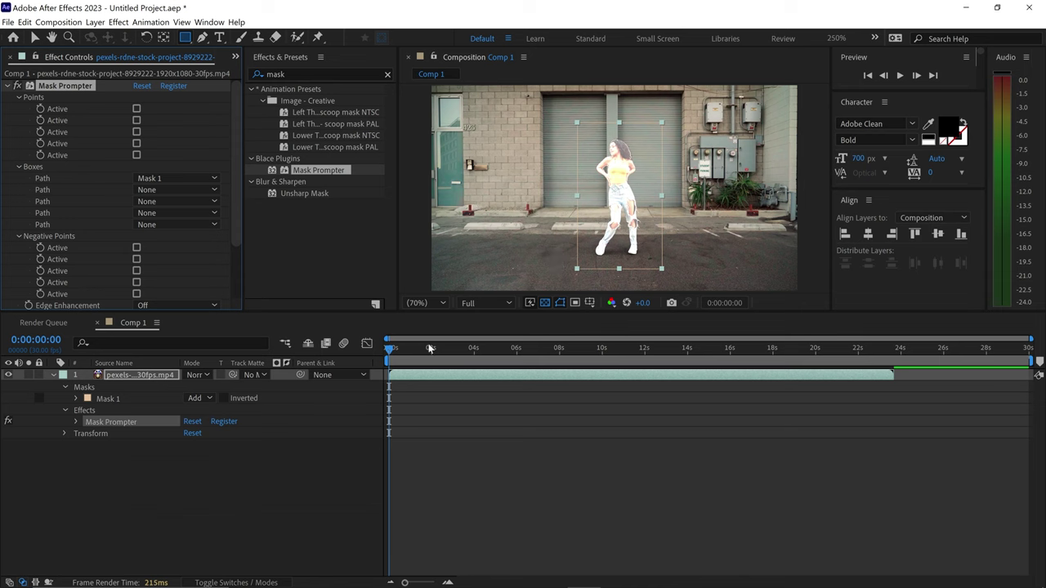
{"action": "left_click_drag", "start_coordinate": [390, 350], "coordinate": [423, 353]}
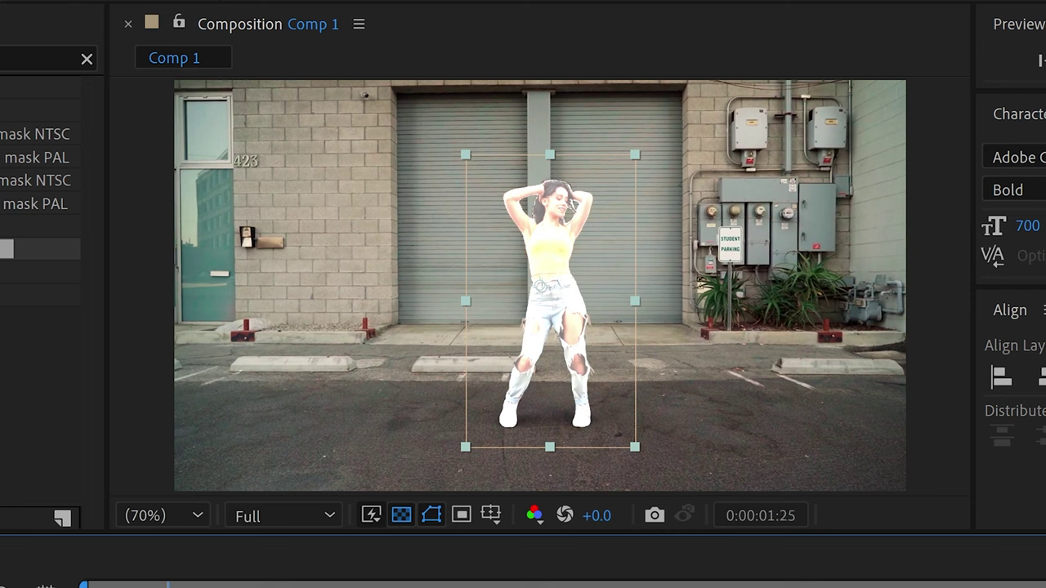
{"action": "left_click_drag", "start_coordinate": [245, 585], "coordinate": [280, 532]}
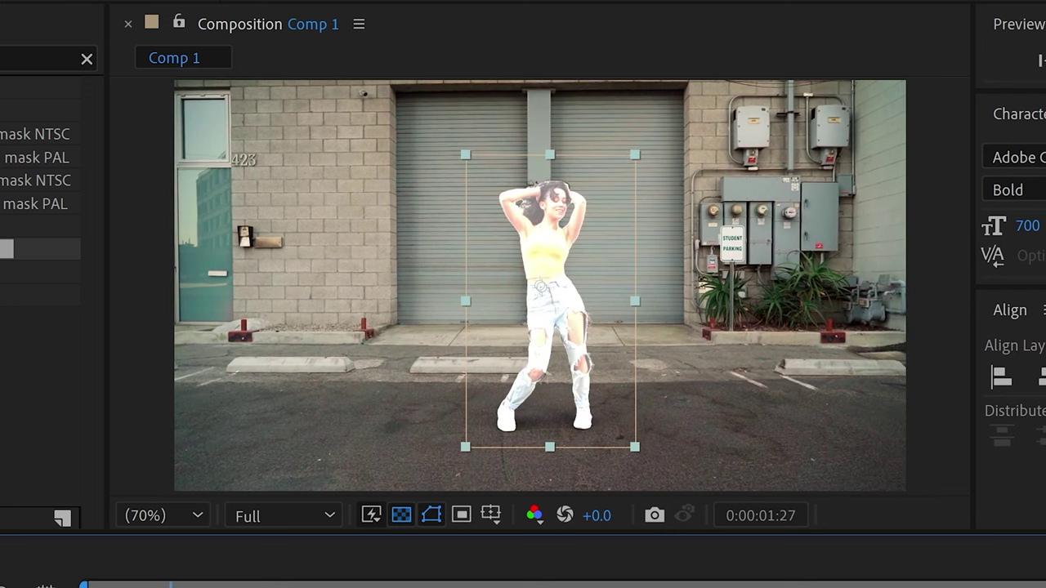
{"action": "left_click_drag", "start_coordinate": [170, 586], "coordinate": [285, 585]}
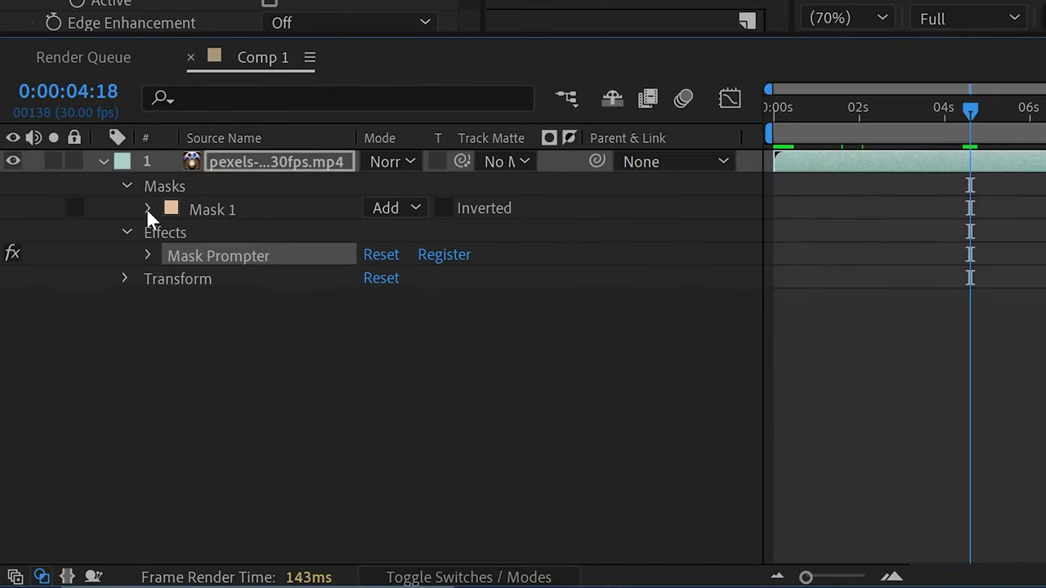
Start keyframing Mask 1's Mask Path, nudging the first keyframe slightly earlier.
{"action": "left_click", "coordinate": [75, 398]}
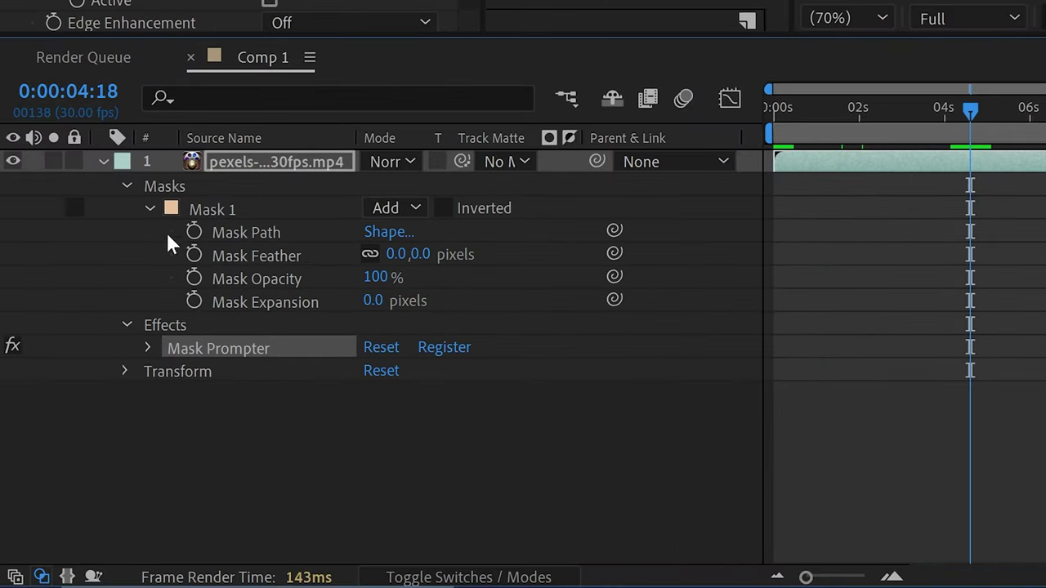
{"action": "left_click", "coordinate": [194, 232]}
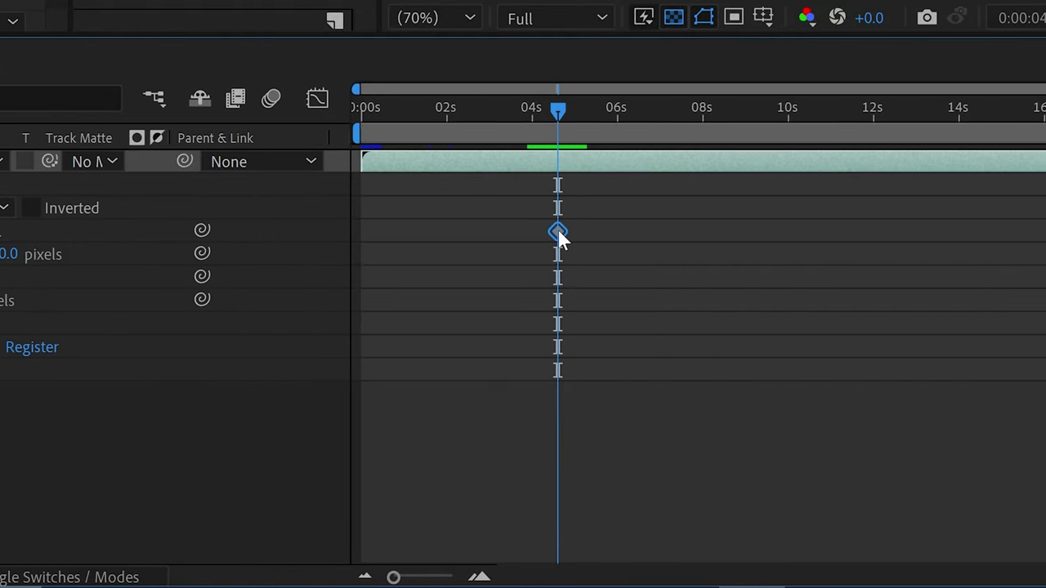
{"action": "left_click_drag", "start_coordinate": [557, 232], "coordinate": [545, 234]}
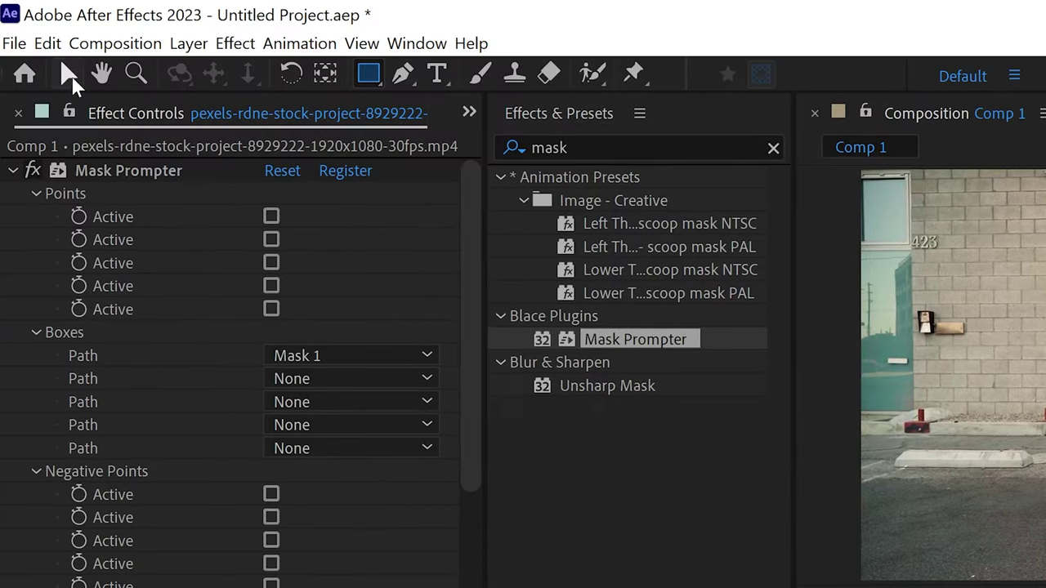
Raise the mask's top corners above the dancer's raised arm, then check a later frame.
{"action": "left_click", "coordinate": [71, 76]}
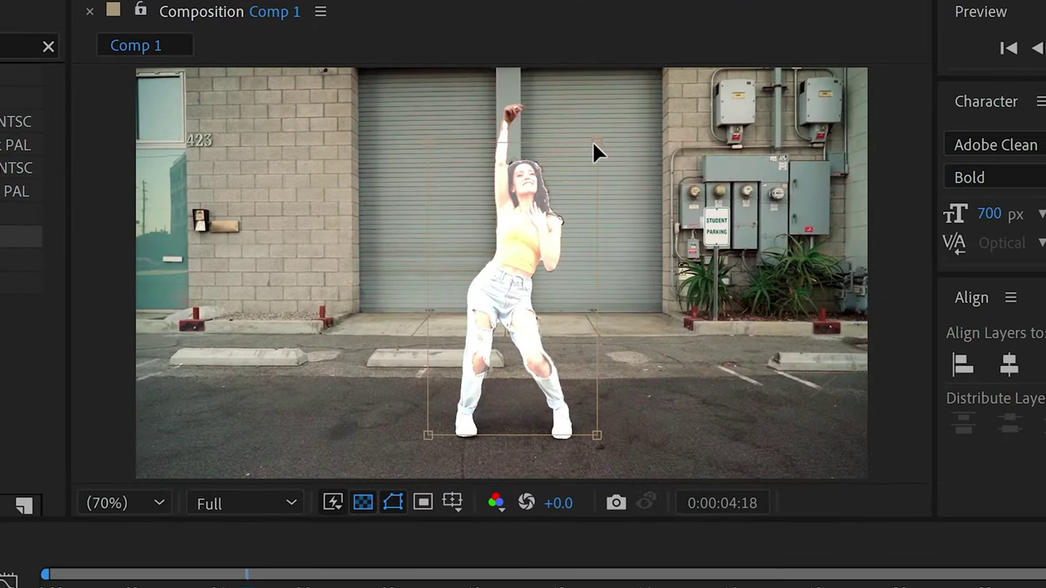
{"action": "left_click_drag", "start_coordinate": [591, 139], "coordinate": [603, 101]}
{"action": "left_click_drag", "start_coordinate": [428, 143], "coordinate": [419, 96]}
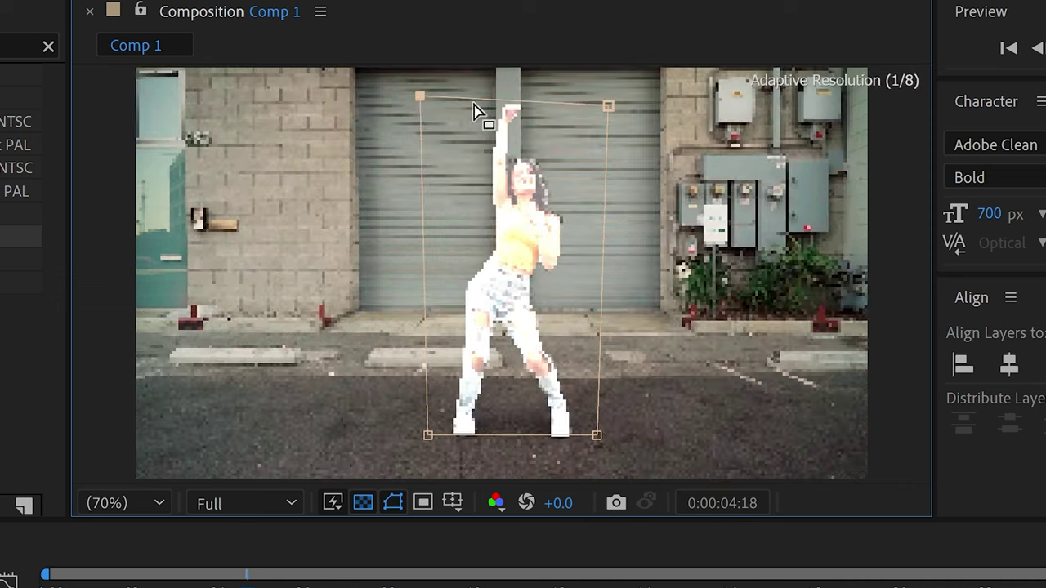
{"action": "left_click_drag", "start_coordinate": [609, 105], "coordinate": [614, 82]}
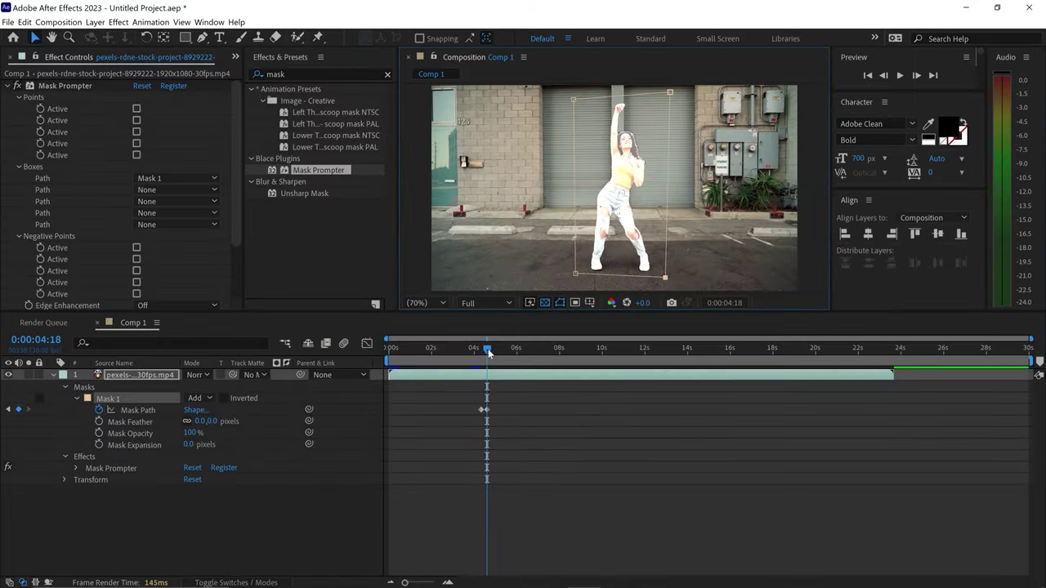
{"action": "left_click_drag", "start_coordinate": [489, 353], "coordinate": [508, 351]}
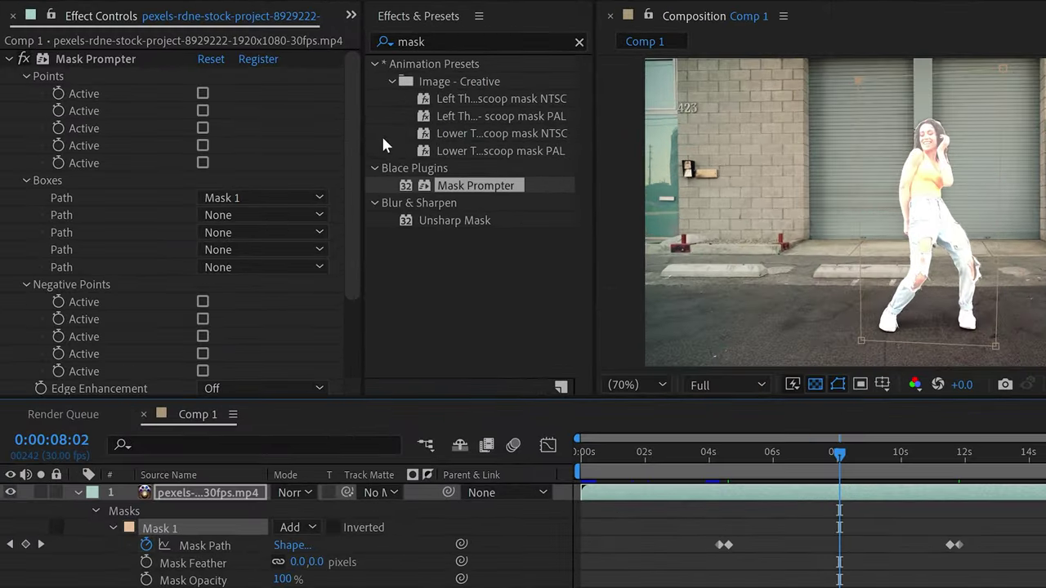
Switch Mask Prompter Output to Matte, then On Transparent, and toggle the transparency grid.
{"action": "left_click_drag", "start_coordinate": [239, 142], "coordinate": [250, 209]}
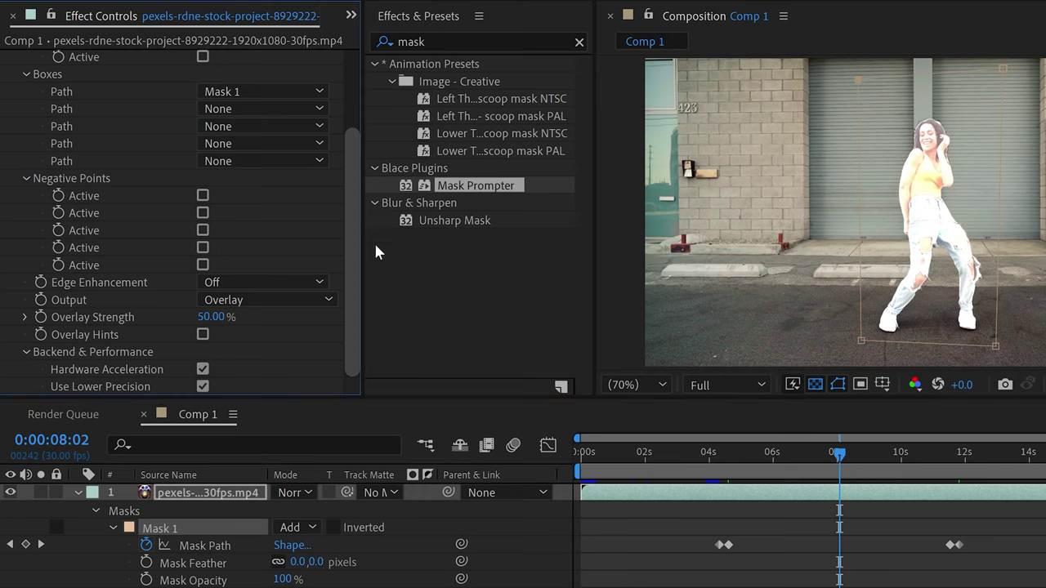
{"action": "left_click", "coordinate": [255, 299]}
{"action": "left_click", "coordinate": [236, 337]}
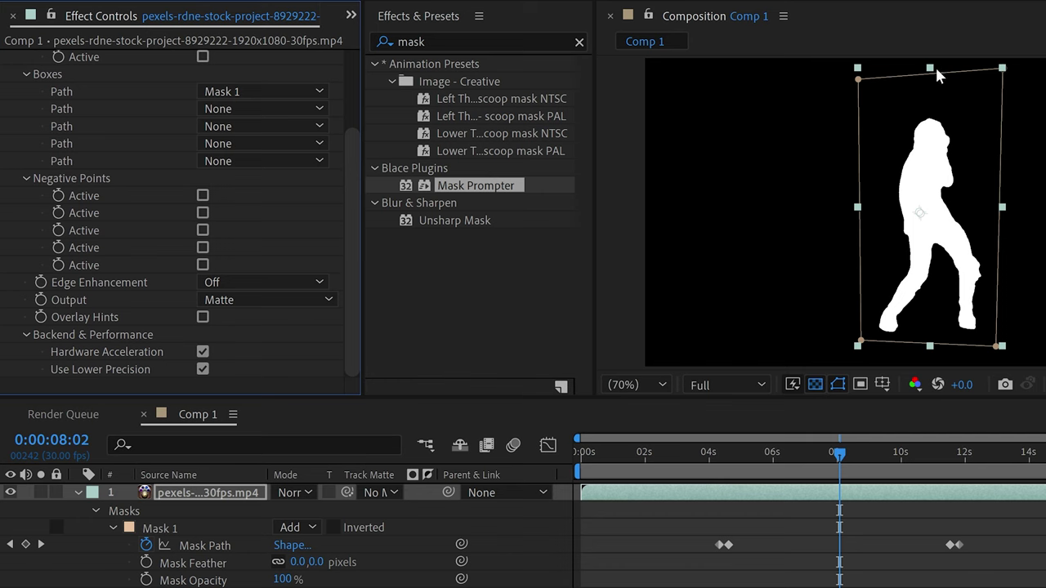
{"action": "left_click", "coordinate": [270, 299]}
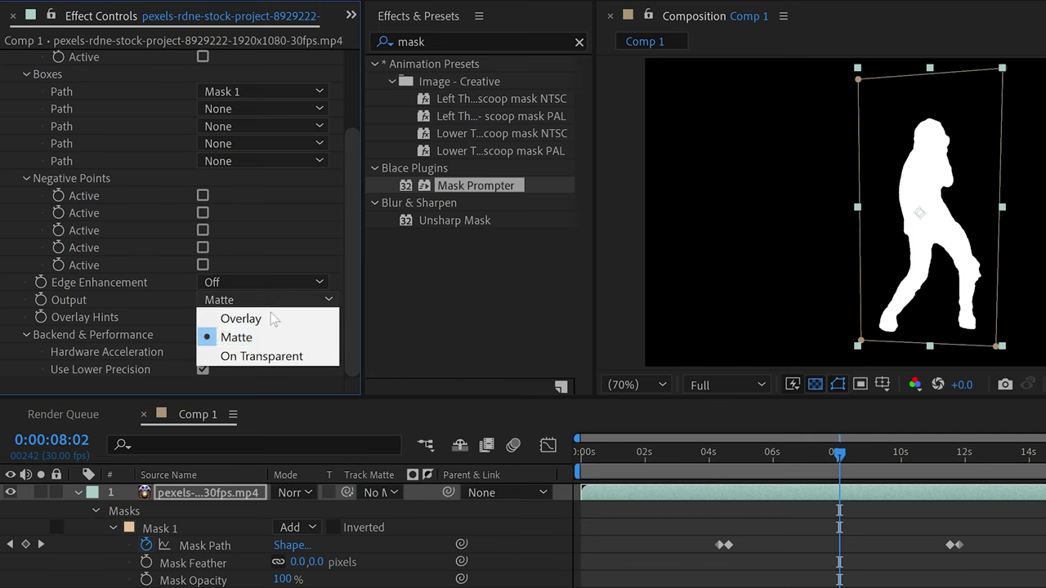
{"action": "left_click", "coordinate": [260, 356]}
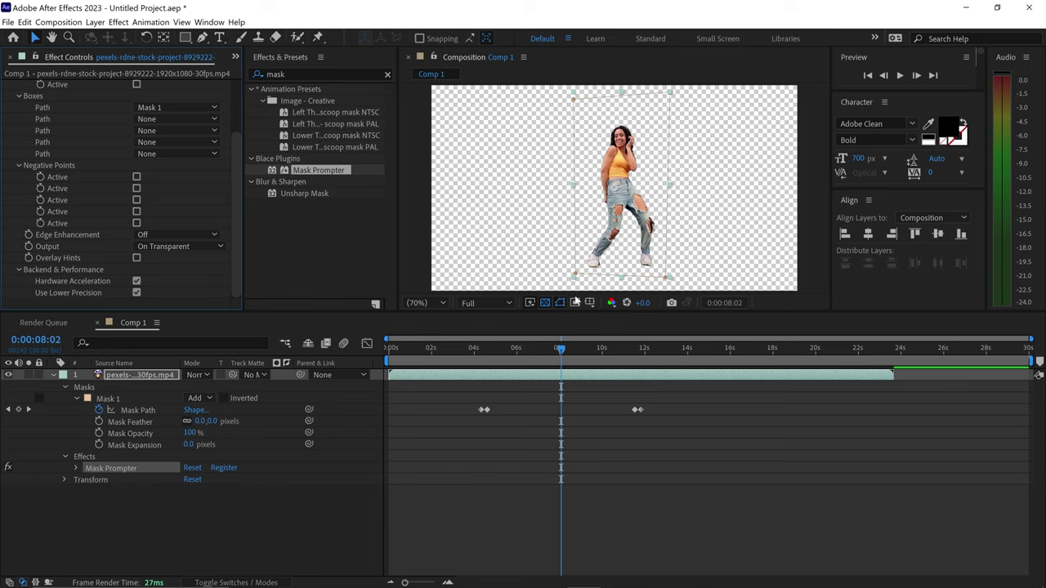
{"action": "left_click", "coordinate": [545, 305]}
{"action": "left_click", "coordinate": [545, 303]}
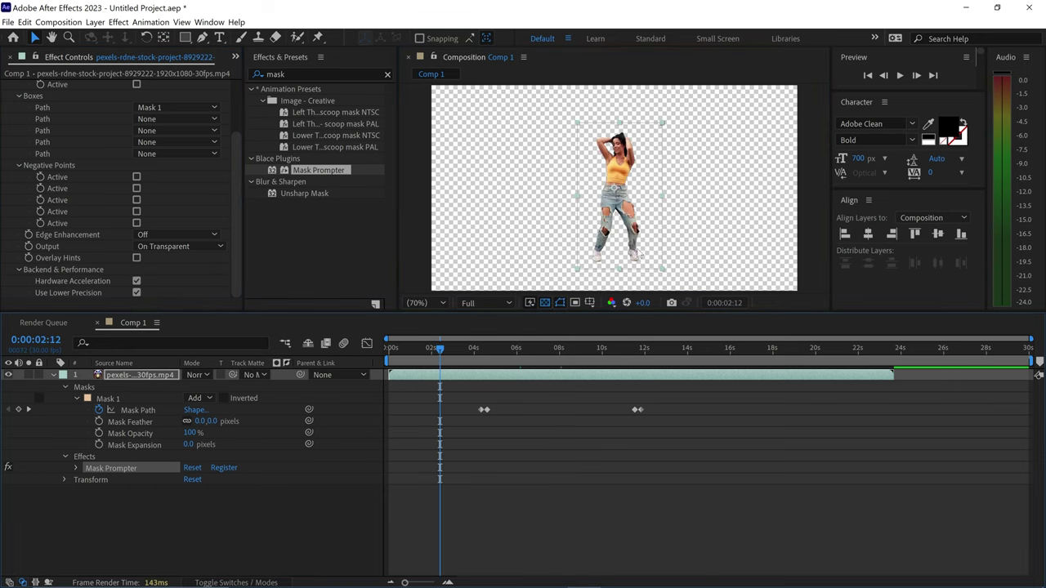
{"action": "scroll", "coordinate": [605, 263], "scroll_direction": "up", "scroll_amount": 5}
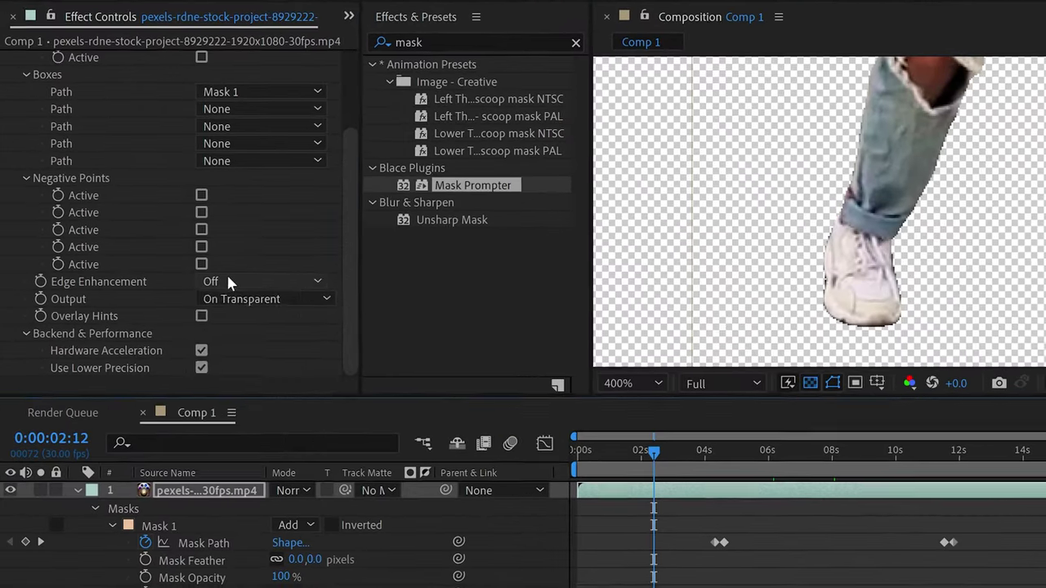
{"action": "left_click", "coordinate": [152, 235]}
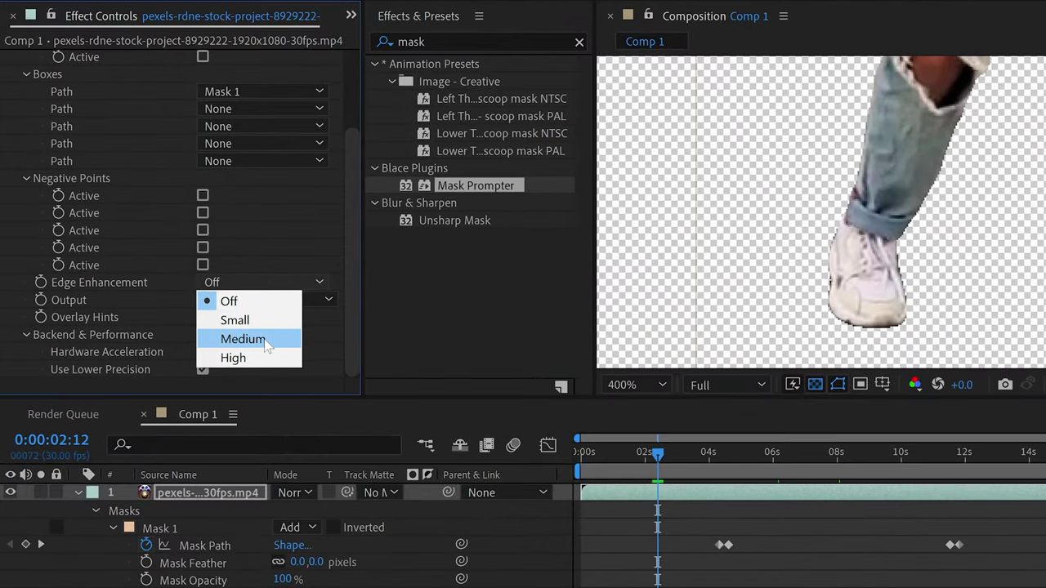
{"action": "left_click", "coordinate": [253, 358]}
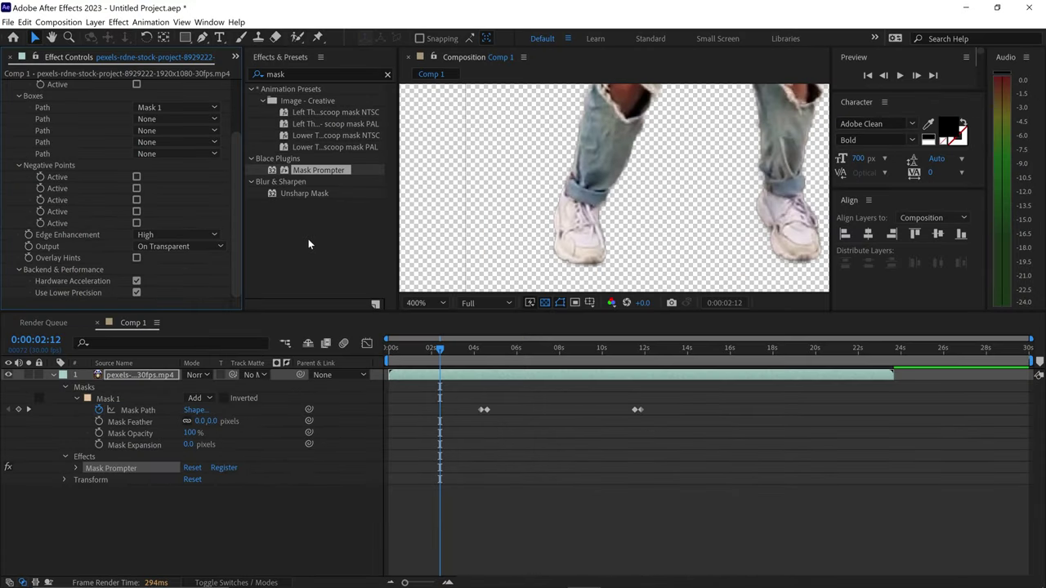
{"action": "left_click_drag", "start_coordinate": [667, 129], "coordinate": [636, 217]}
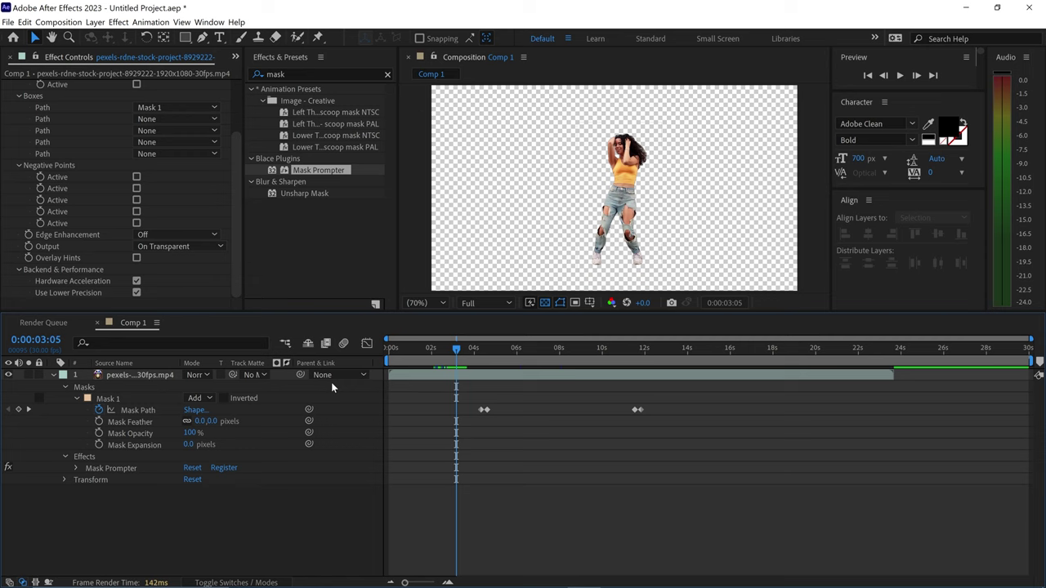
Duplicate the dancing-woman video layer with Ctrl+D.
{"action": "left_click", "coordinate": [128, 375]}
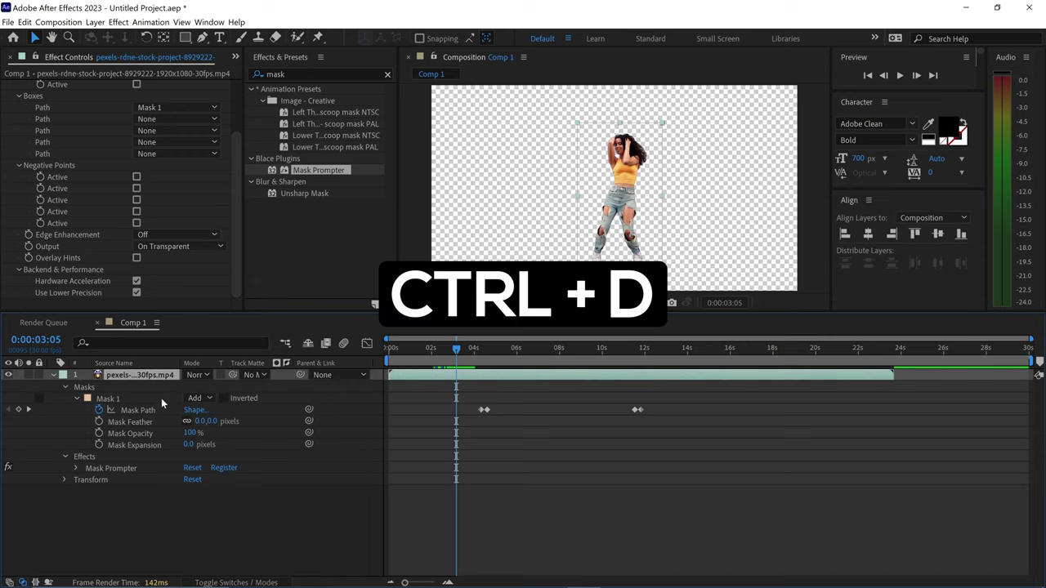
{"action": "key", "text": "ctrl+d"}
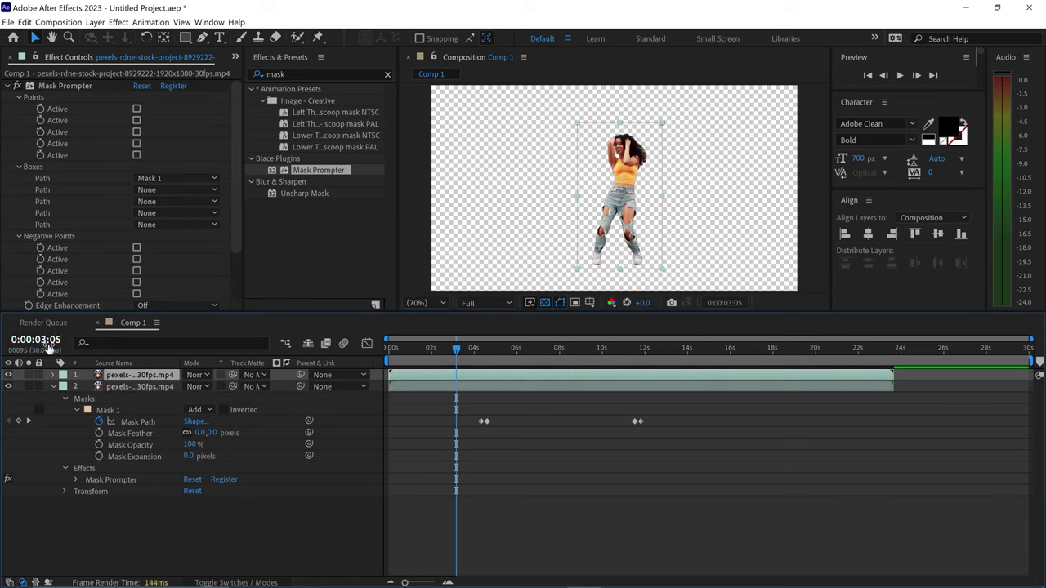
{"action": "left_click", "coordinate": [52, 386]}
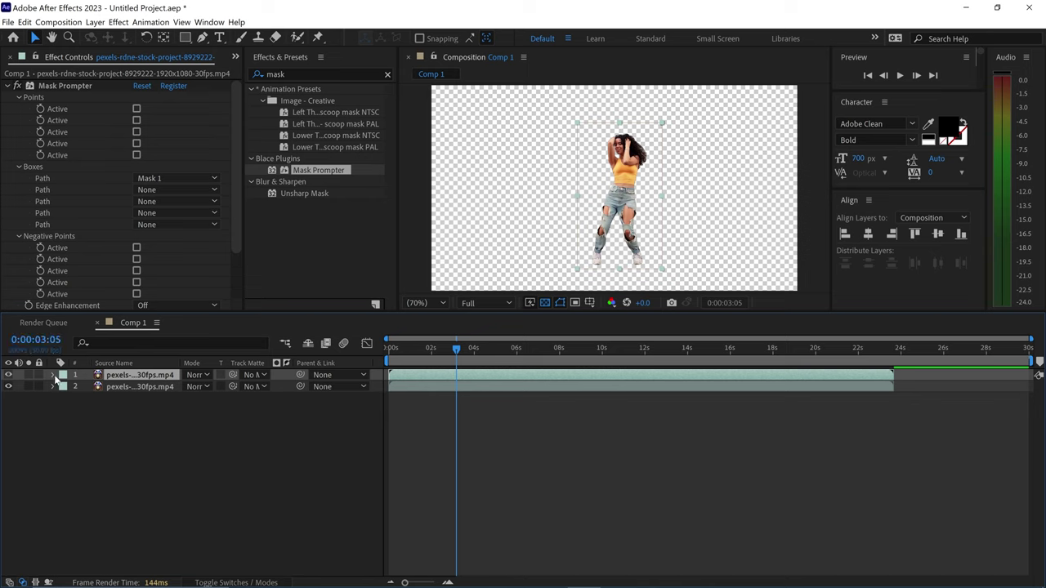
Set Mask Prompter's Boxes Path to None and delete the top layer's mask.
{"action": "left_click", "coordinate": [161, 178]}
{"action": "left_click", "coordinate": [156, 189]}
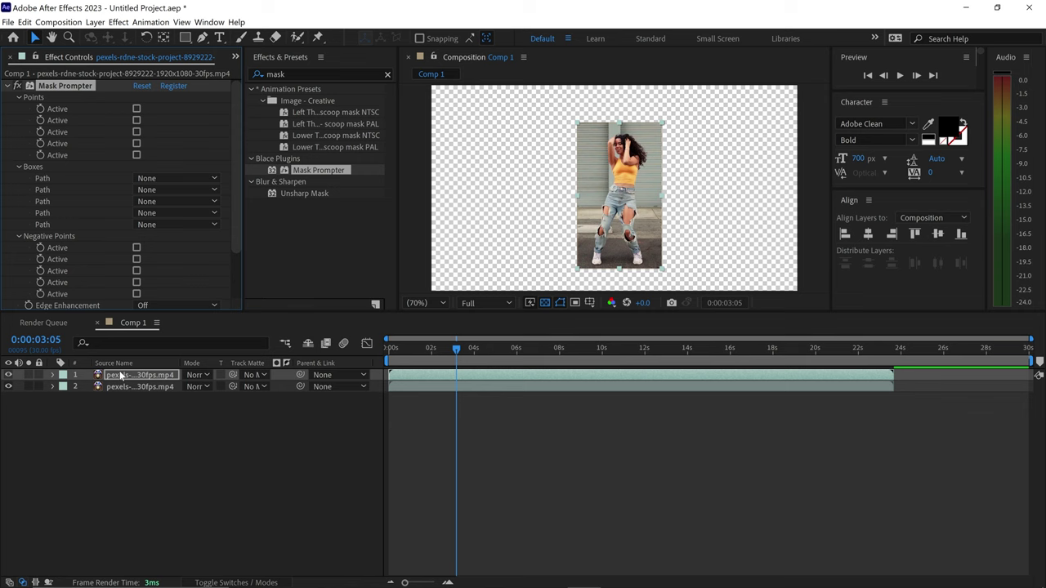
{"action": "left_click", "coordinate": [52, 375]}
{"action": "left_click", "coordinate": [88, 388]}
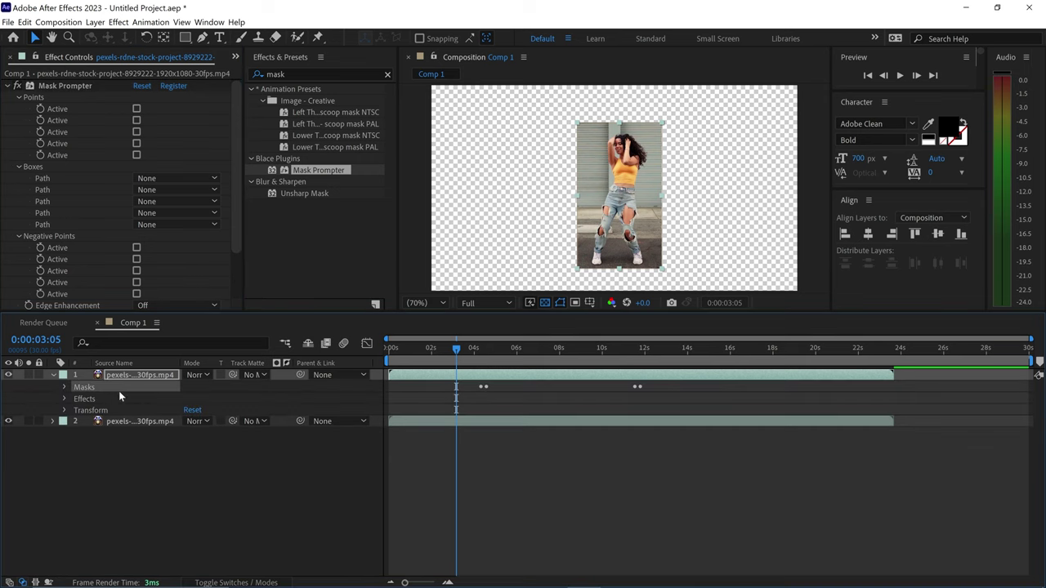
{"action": "key", "text": "Delete"}
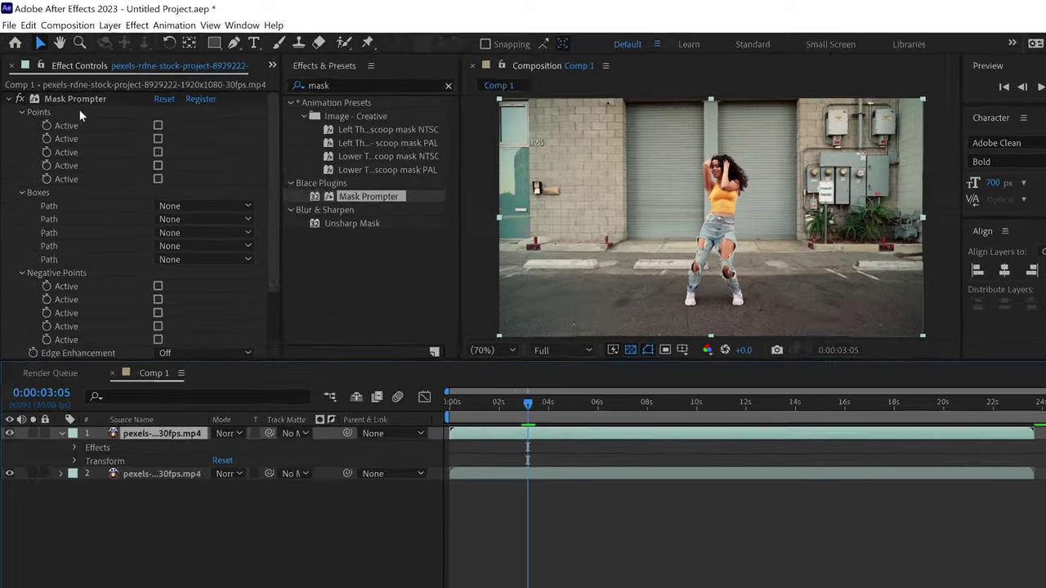
Enable the first point prompt and place it on the dancer at 1018.6,484.3.
{"action": "left_click", "coordinate": [158, 125]}
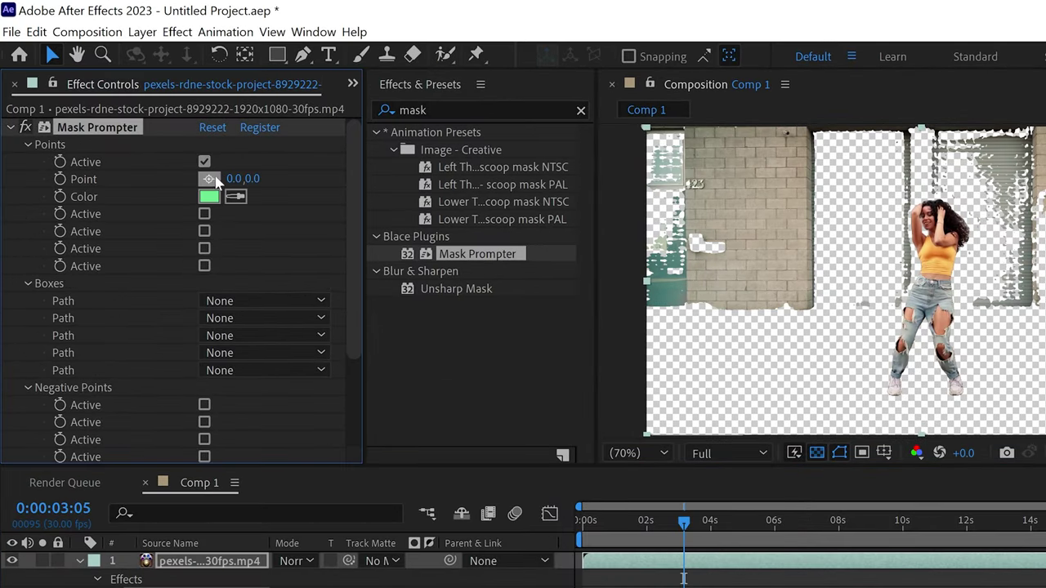
{"action": "left_click", "coordinate": [209, 179]}
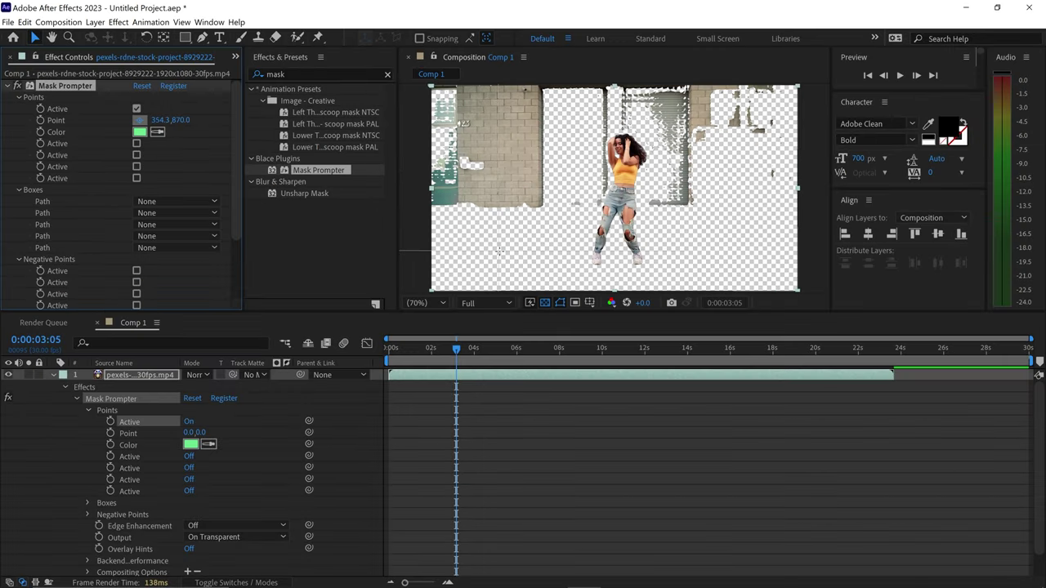
{"action": "left_click", "coordinate": [501, 264]}
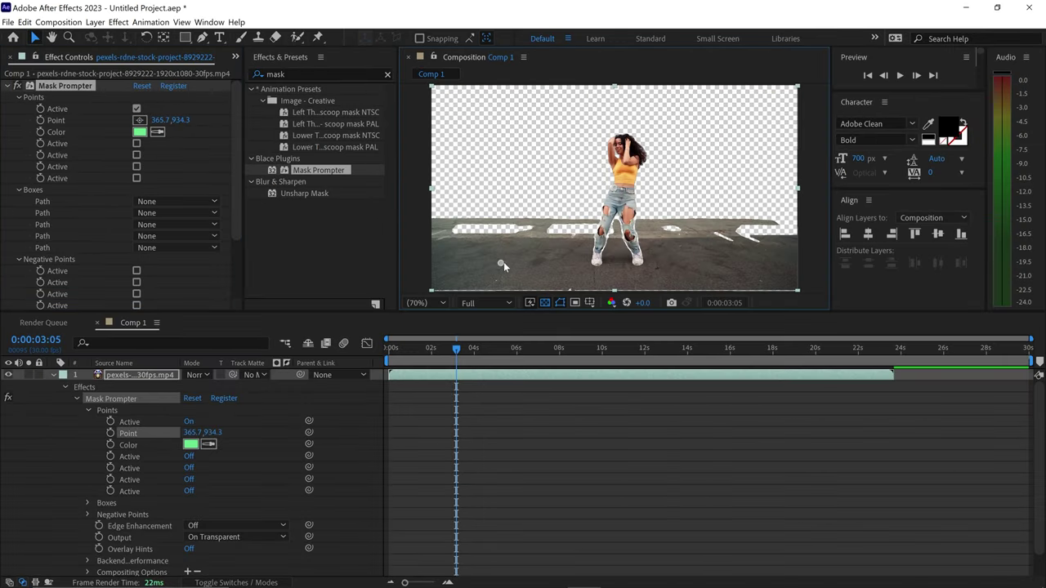
{"action": "left_click_drag", "start_coordinate": [501, 262], "coordinate": [626, 178]}
Hide layer 2, zoom the viewer, and return the playhead to the clip start.
{"action": "left_click", "coordinate": [55, 376]}
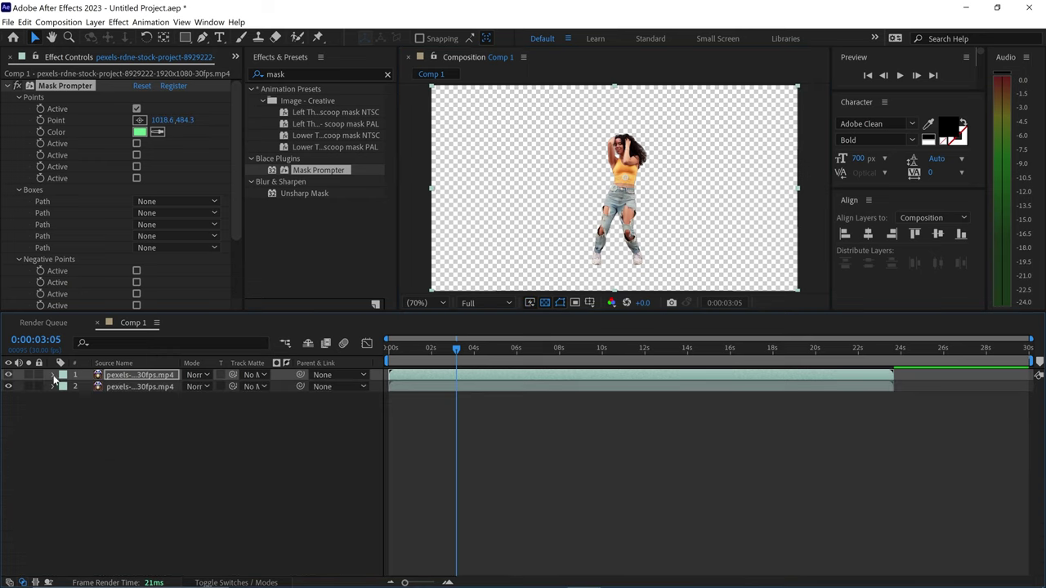
{"action": "left_click", "coordinate": [8, 387]}
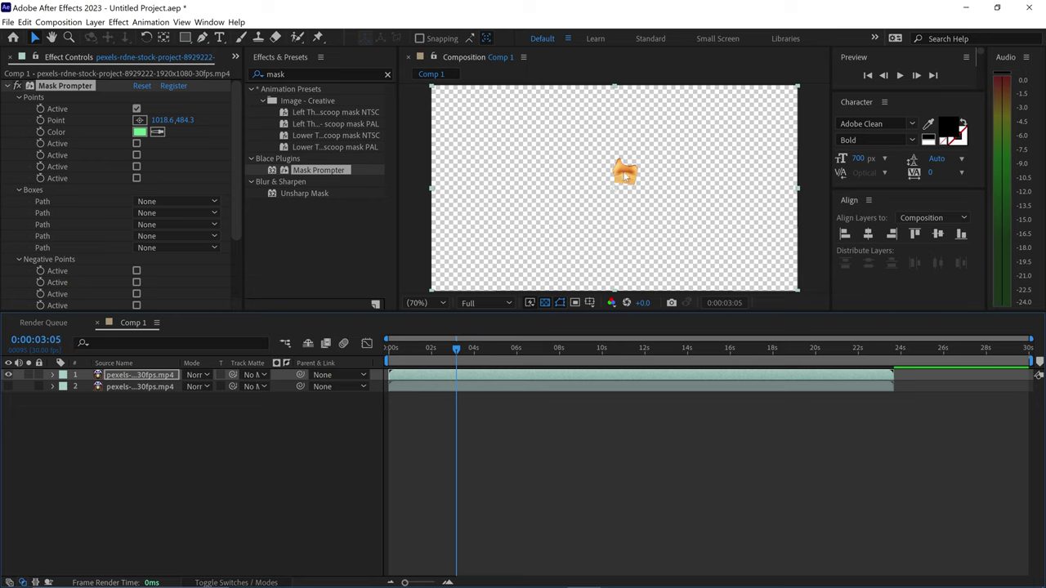
{"action": "scroll", "coordinate": [626, 174], "scroll_direction": "up", "scroll_amount": 4}
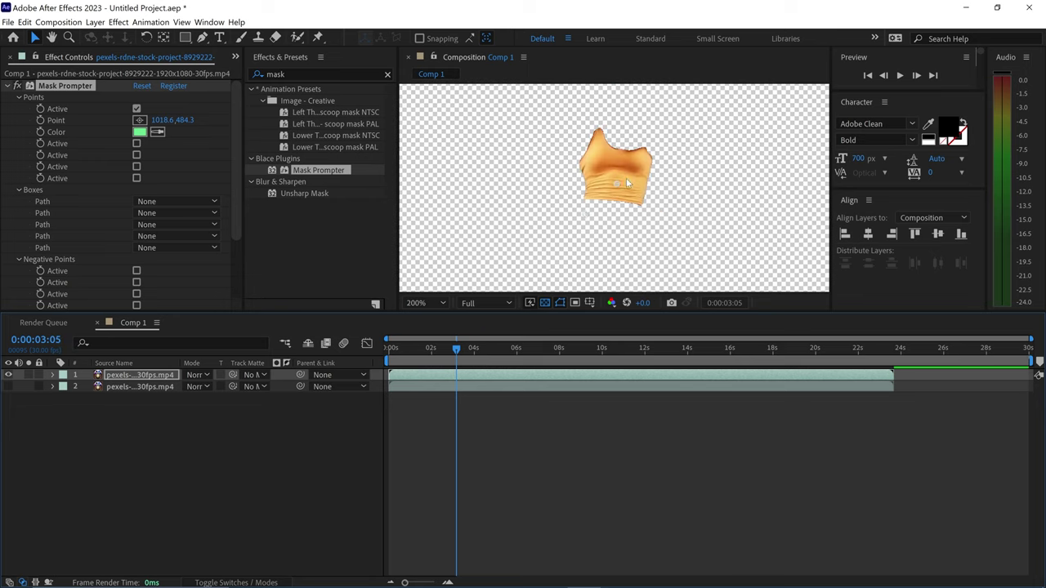
{"action": "left_click_drag", "start_coordinate": [455, 347], "coordinate": [389, 368]}
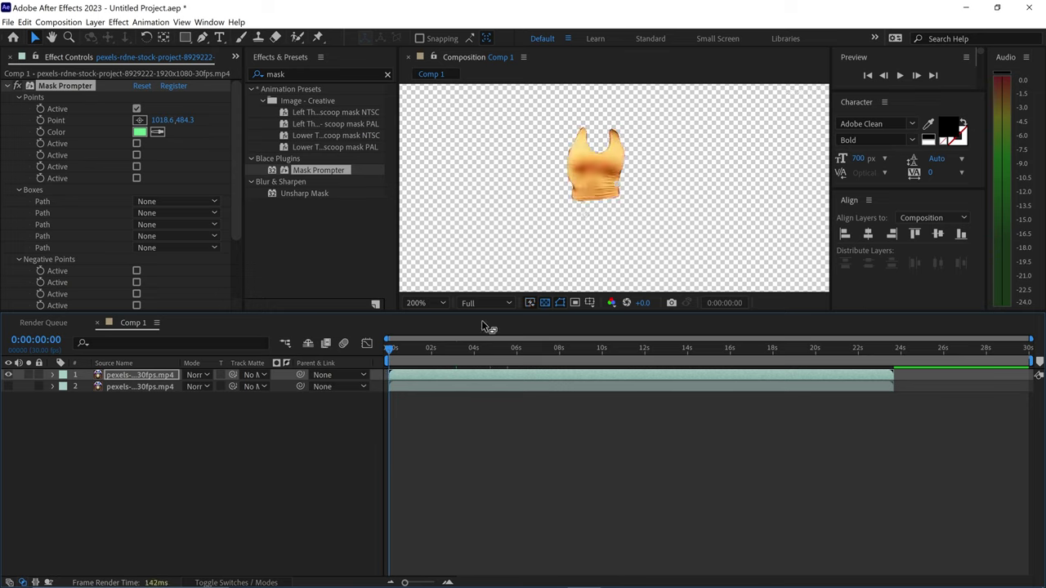
Search 'hue' and apply the Hue/Saturation effect to the top layer.
{"action": "left_click_drag", "start_coordinate": [303, 73], "coordinate": [257, 75]}
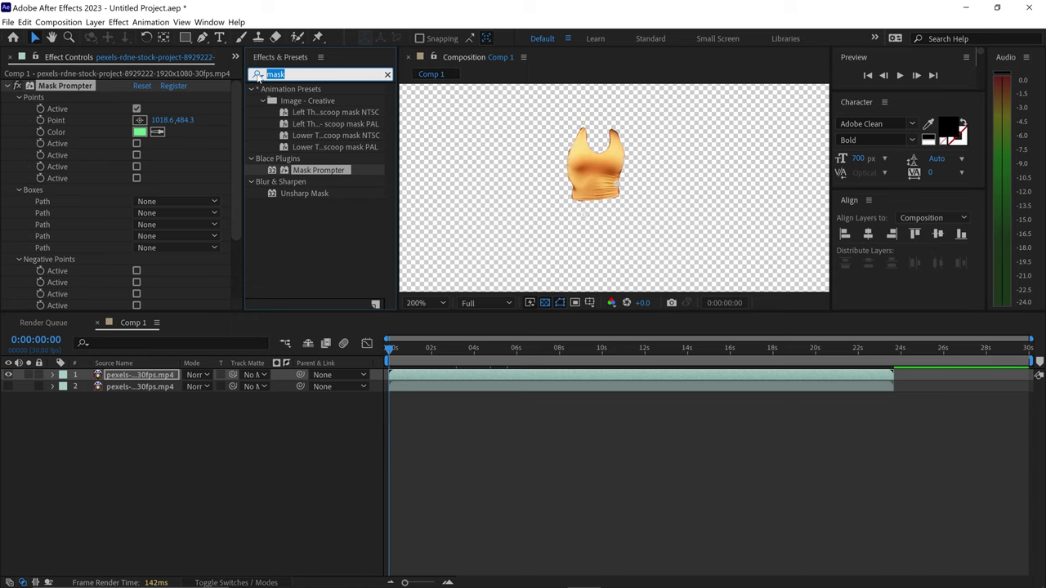
{"action": "type", "text": "hue"}
{"action": "left_click", "coordinate": [304, 148]}
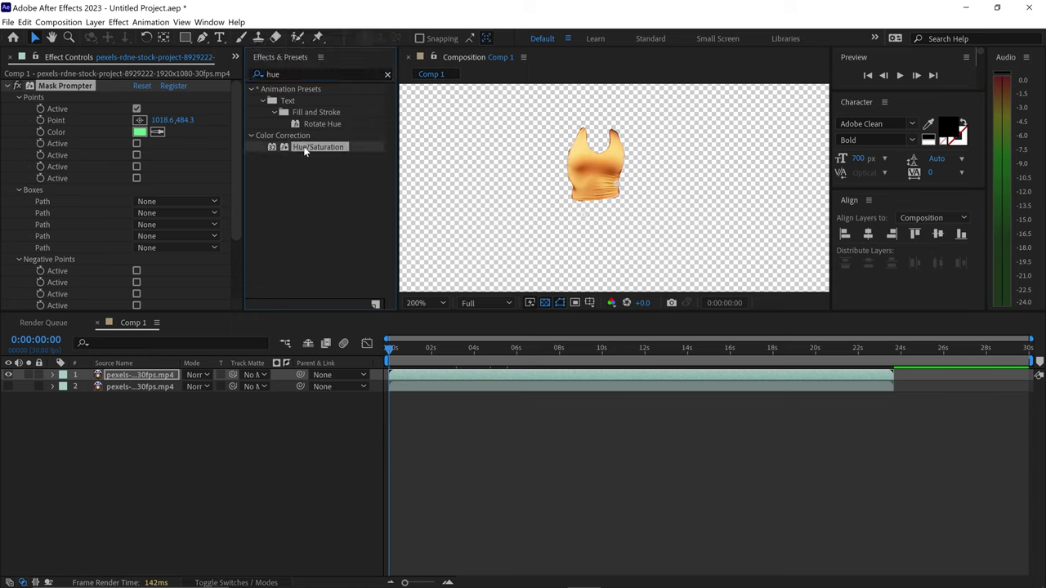
{"action": "left_click_drag", "start_coordinate": [304, 150], "coordinate": [65, 90]}
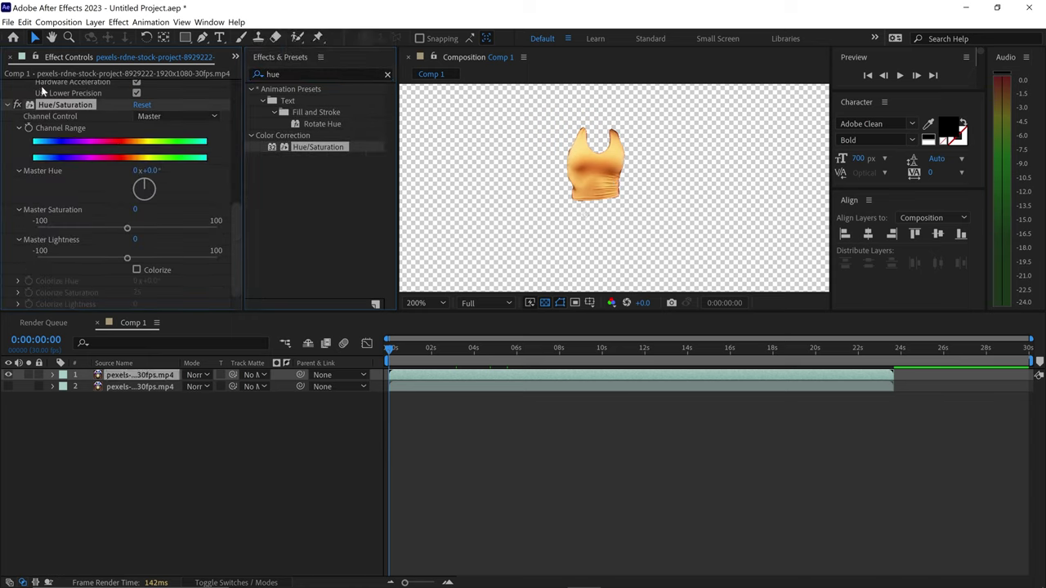
Turn on Colorize with Hue 250, Saturation 40 and Lightness -15.
{"action": "left_click", "coordinate": [136, 270]}
{"action": "left_click", "coordinate": [151, 282]}
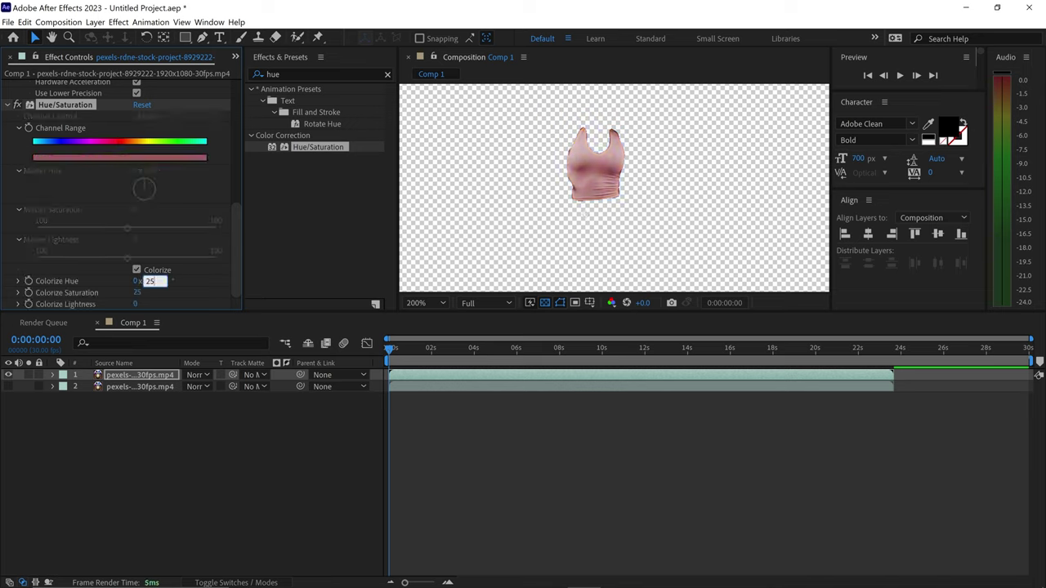
{"action": "type", "text": "250"}
{"action": "left_click", "coordinate": [141, 292]}
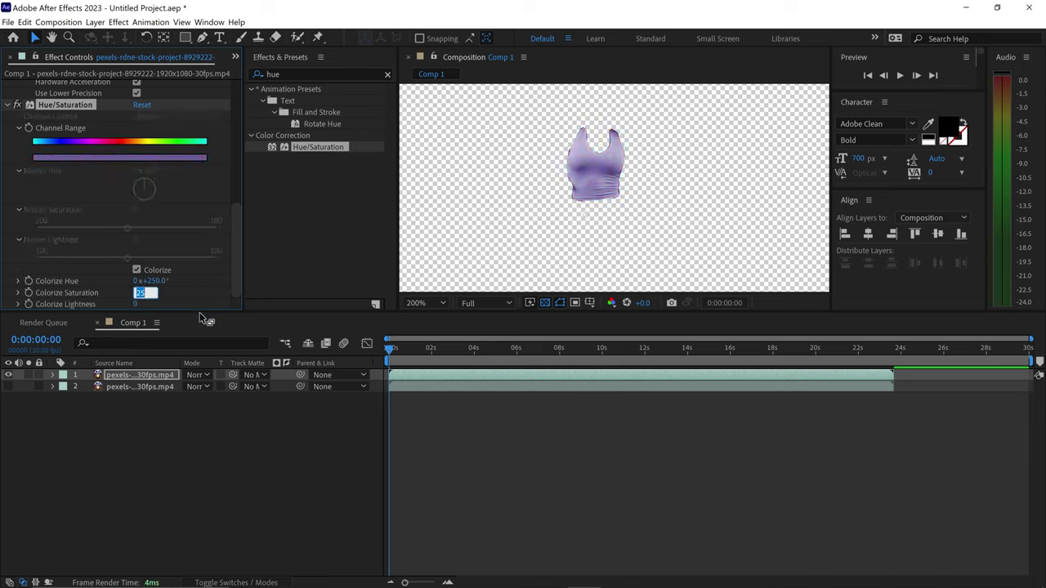
{"action": "type", "text": "40"}
{"action": "left_click", "coordinate": [137, 304]}
{"action": "type", "text": "-15"}
{"action": "key", "text": "Return"}
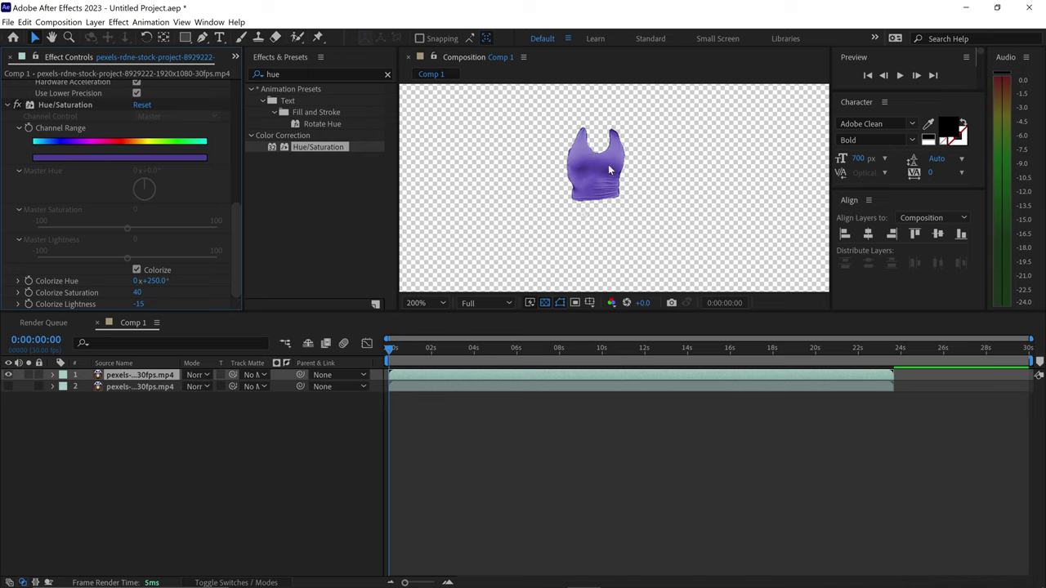
Show layer 2 again and preview later frames of the clip.
{"action": "left_click", "coordinate": [8, 387]}
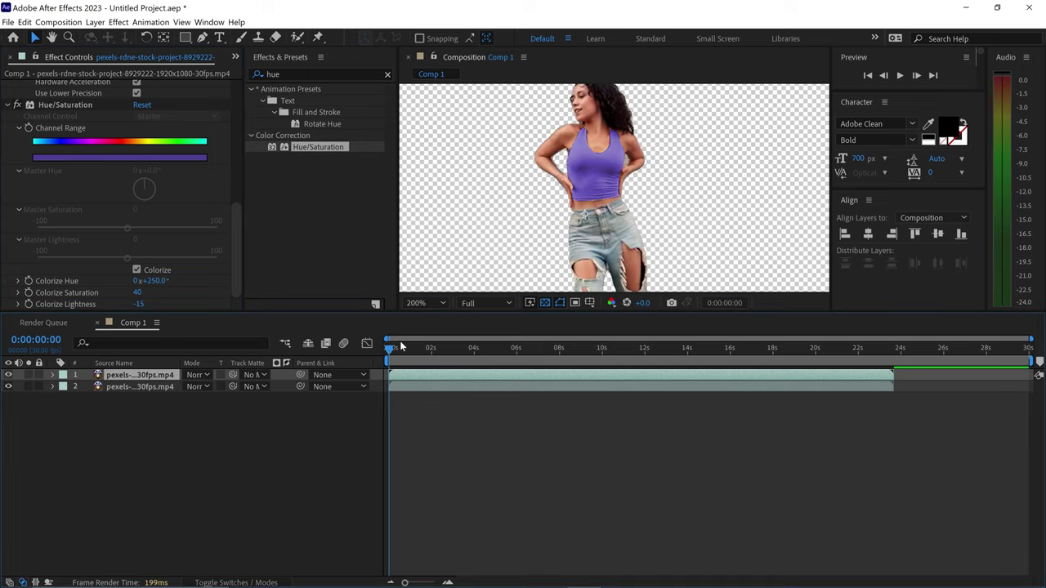
{"action": "left_click_drag", "start_coordinate": [386, 347], "coordinate": [464, 350]}
{"action": "scroll", "coordinate": [628, 162], "scroll_direction": "down", "scroll_amount": 1}
{"action": "scroll", "coordinate": [629, 168], "scroll_direction": "up", "scroll_amount": 3}
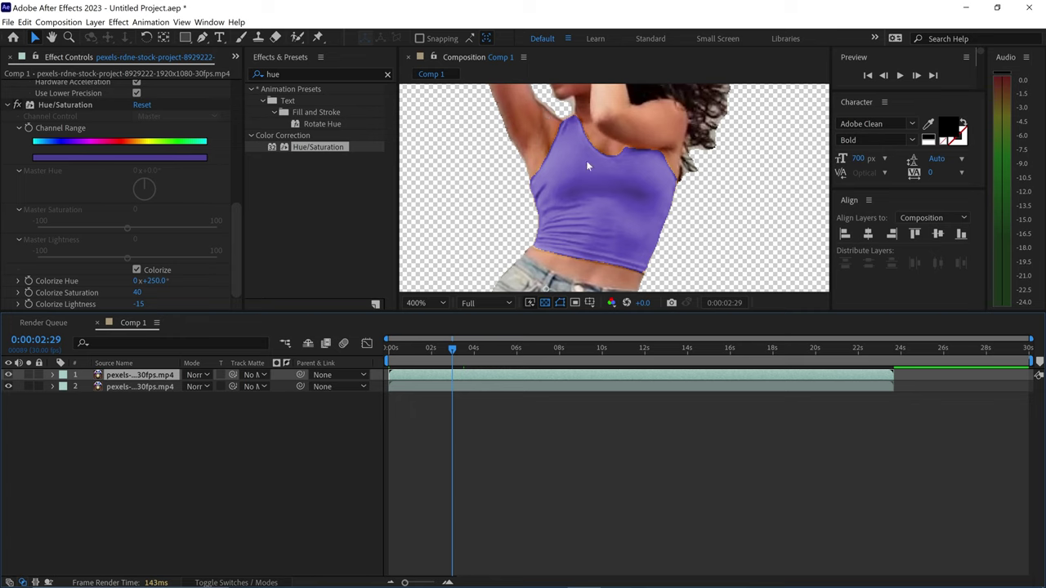
Set Mask Prompter Edge Enhancement to High and fit the composition in the viewer.
{"action": "left_click_drag", "start_coordinate": [238, 219], "coordinate": [239, 156]}
{"action": "left_click", "coordinate": [169, 188]}
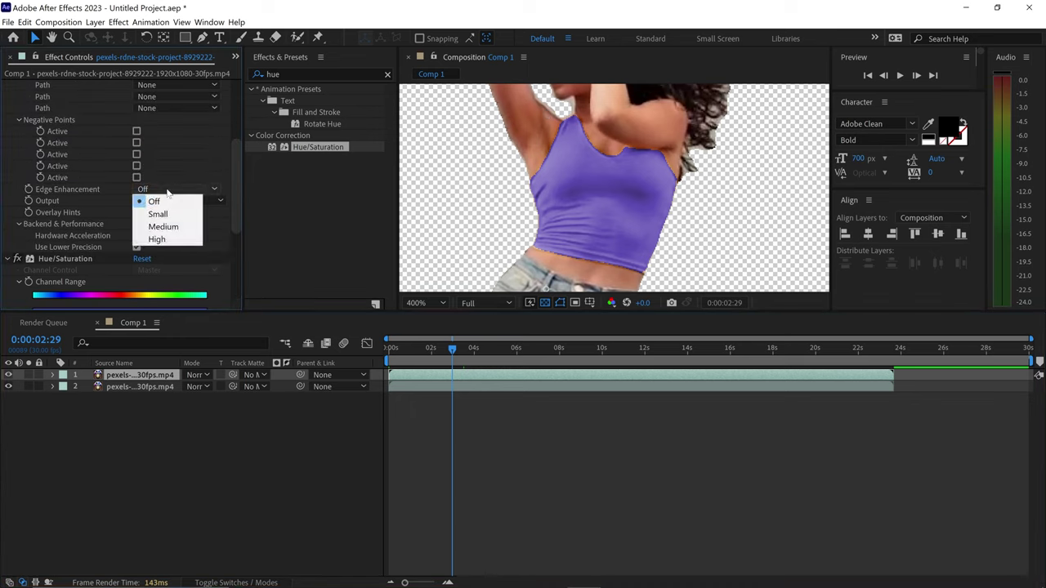
{"action": "left_click", "coordinate": [171, 239]}
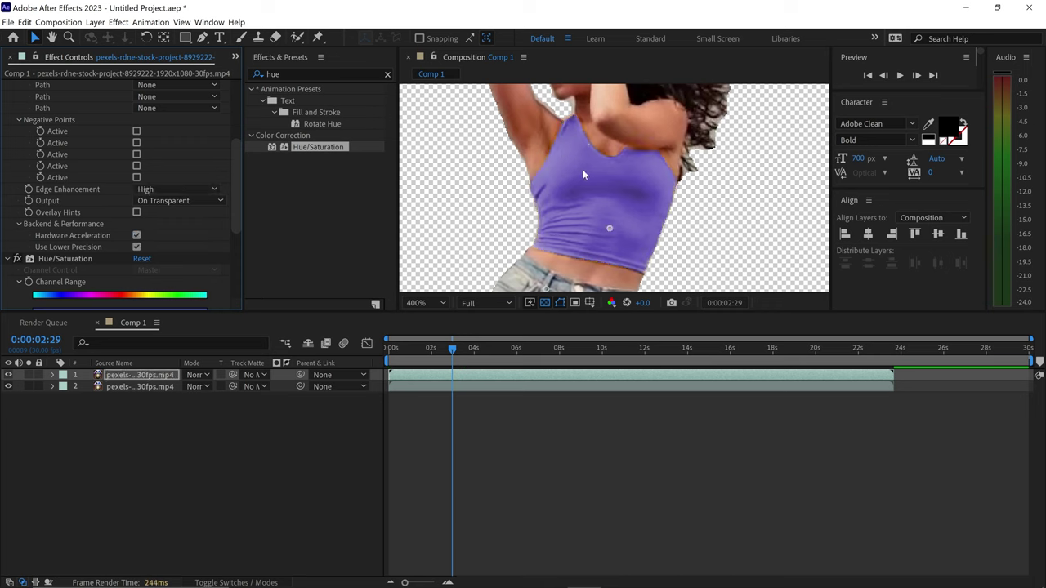
{"action": "left_click", "coordinate": [425, 303]}
{"action": "left_click", "coordinate": [454, 332]}
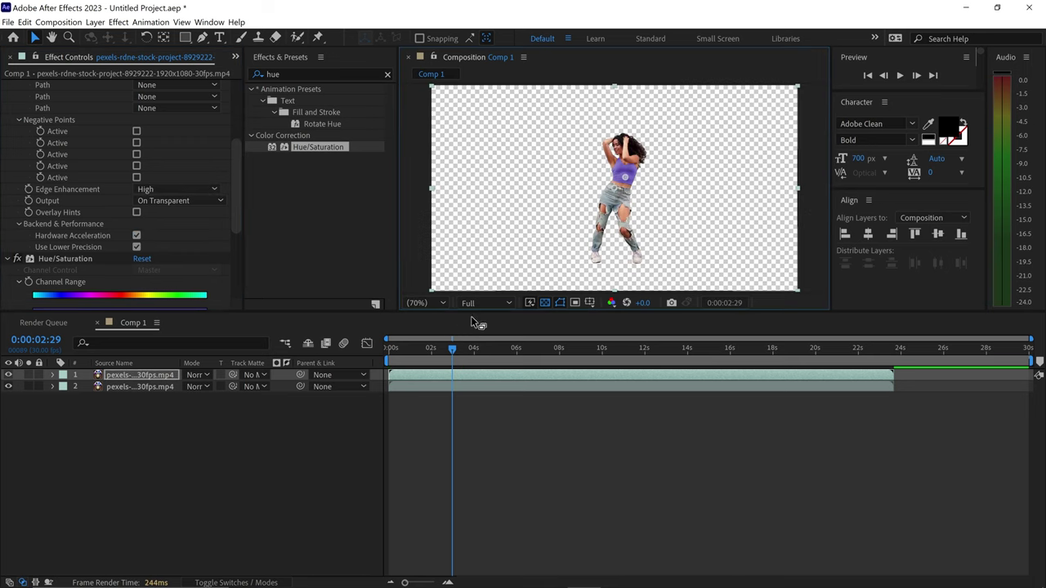
{"action": "left_click_drag", "start_coordinate": [439, 349], "coordinate": [429, 349]}
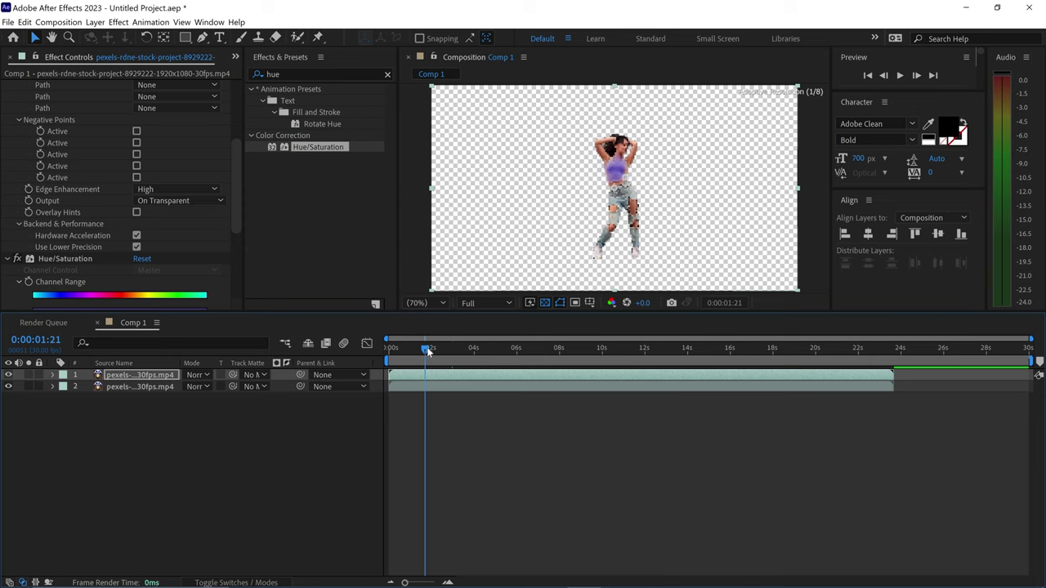
Keyframe Colorize Hue from 0° at the start to 250° at 0:00:04:14.
{"action": "left_click_drag", "start_coordinate": [427, 352], "coordinate": [388, 352]}
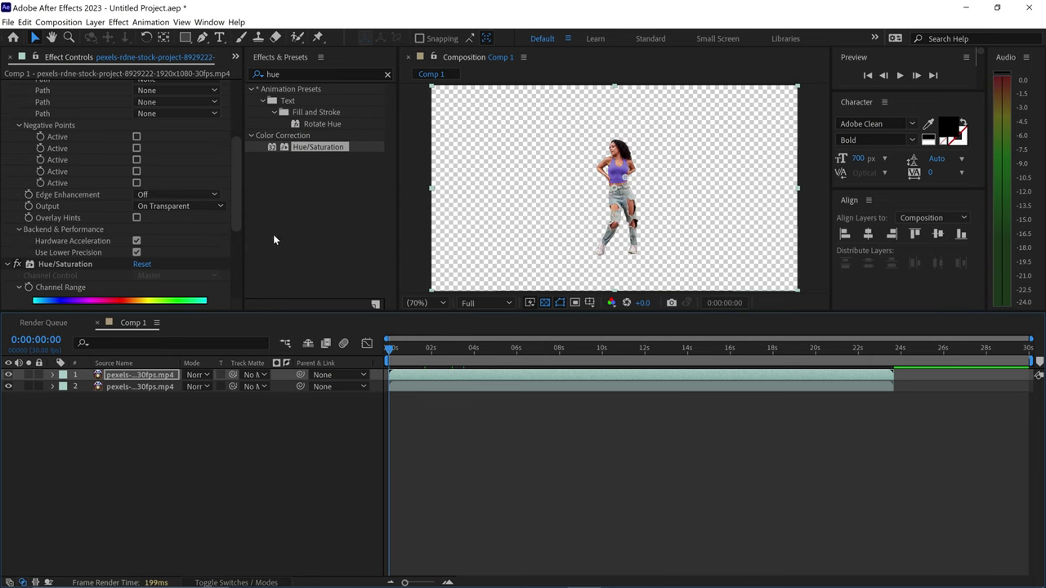
{"action": "left_click_drag", "start_coordinate": [238, 219], "coordinate": [230, 296]}
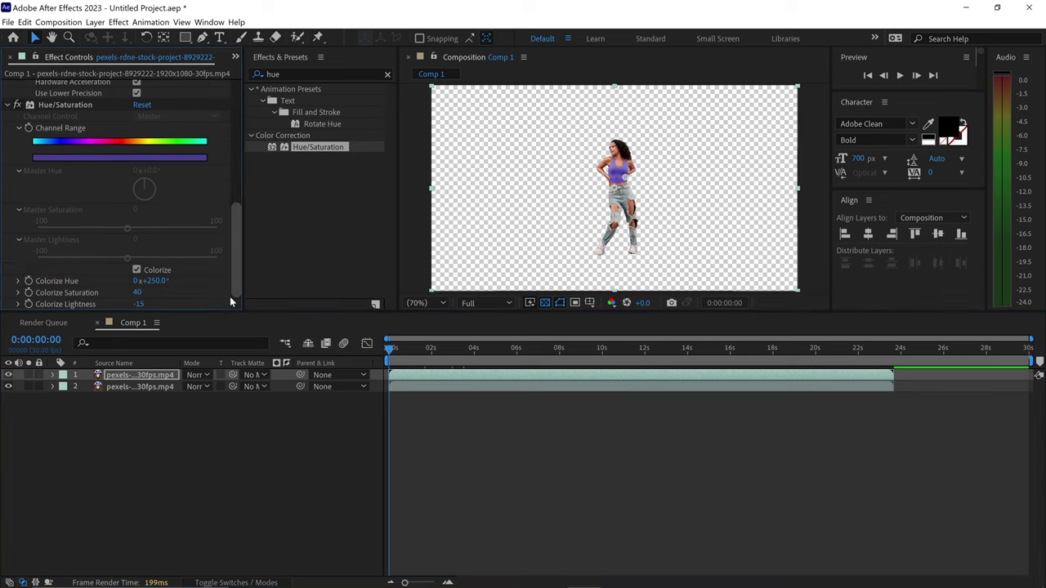
{"action": "left_click", "coordinate": [155, 281]}
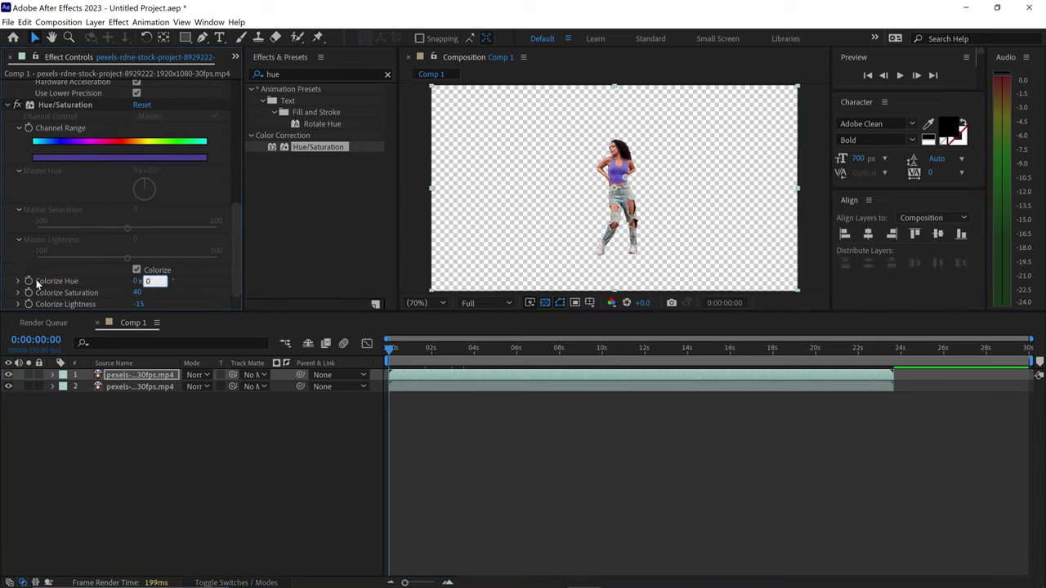
{"action": "type", "text": "0"}
{"action": "key", "text": "Return"}
{"action": "left_click", "coordinate": [484, 350]}
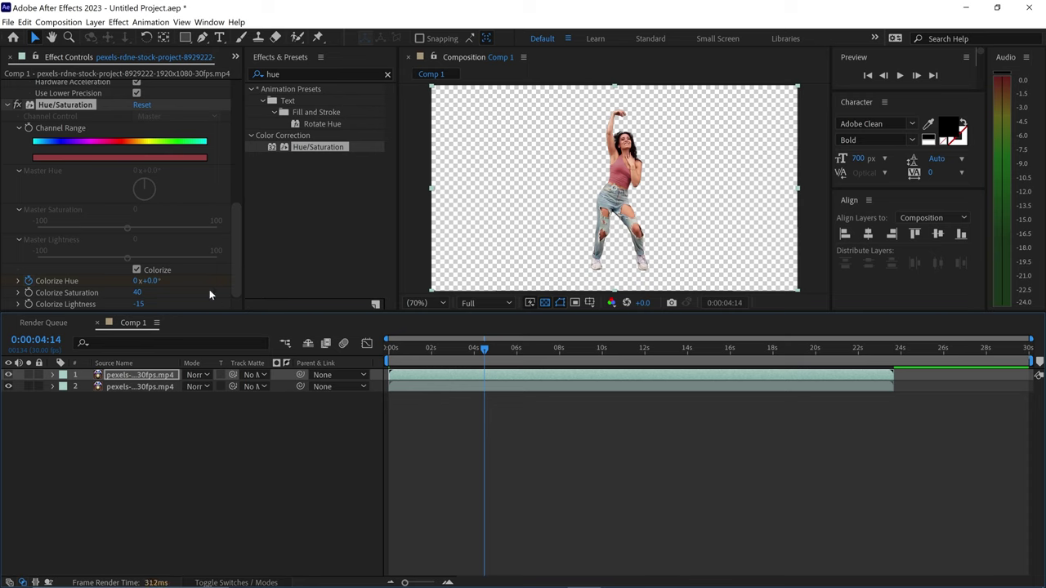
{"action": "left_click", "coordinate": [152, 281]}
{"action": "type", "text": "250"}
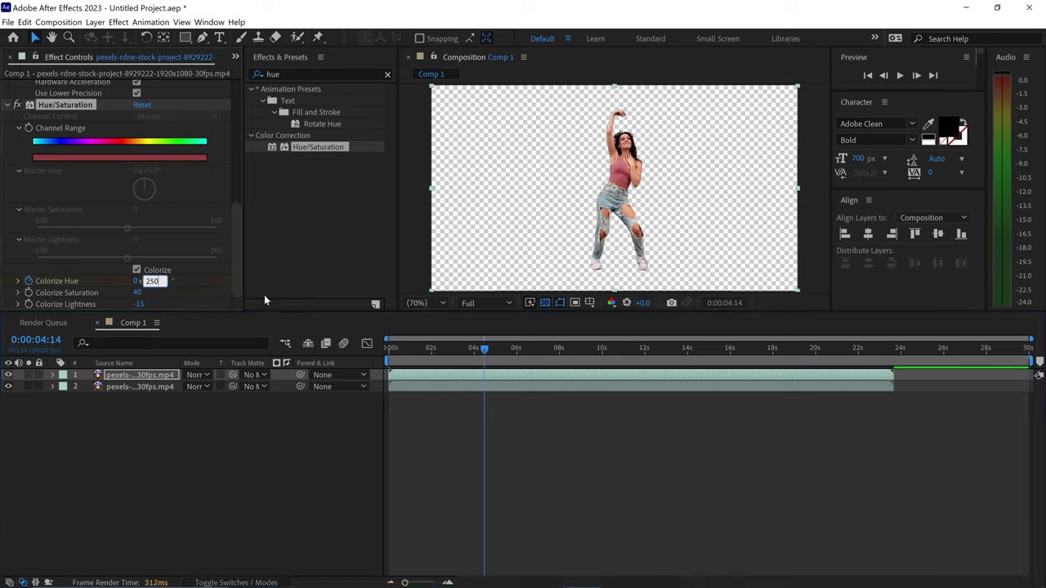
{"action": "key", "text": "Return"}
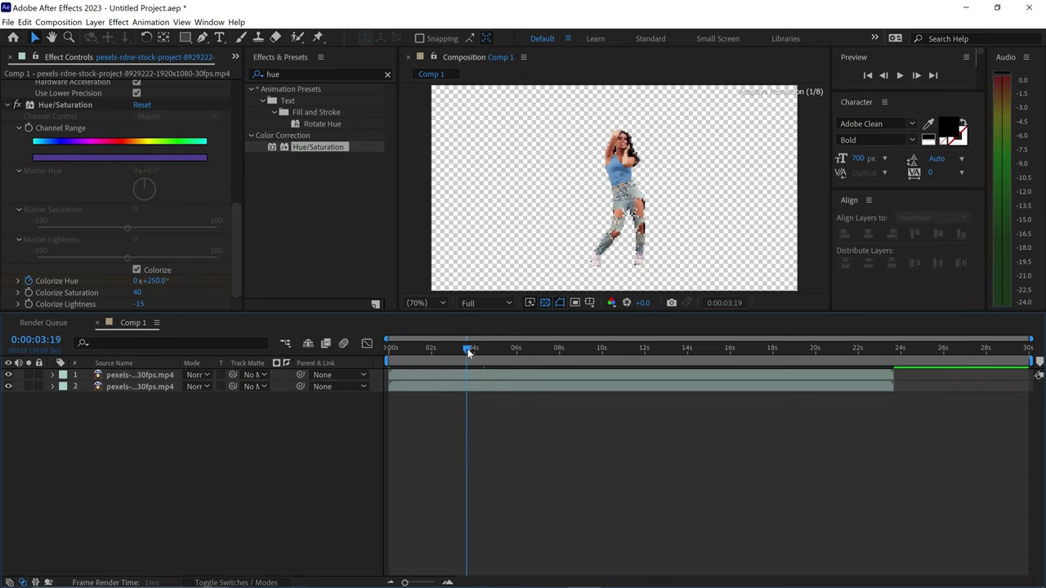